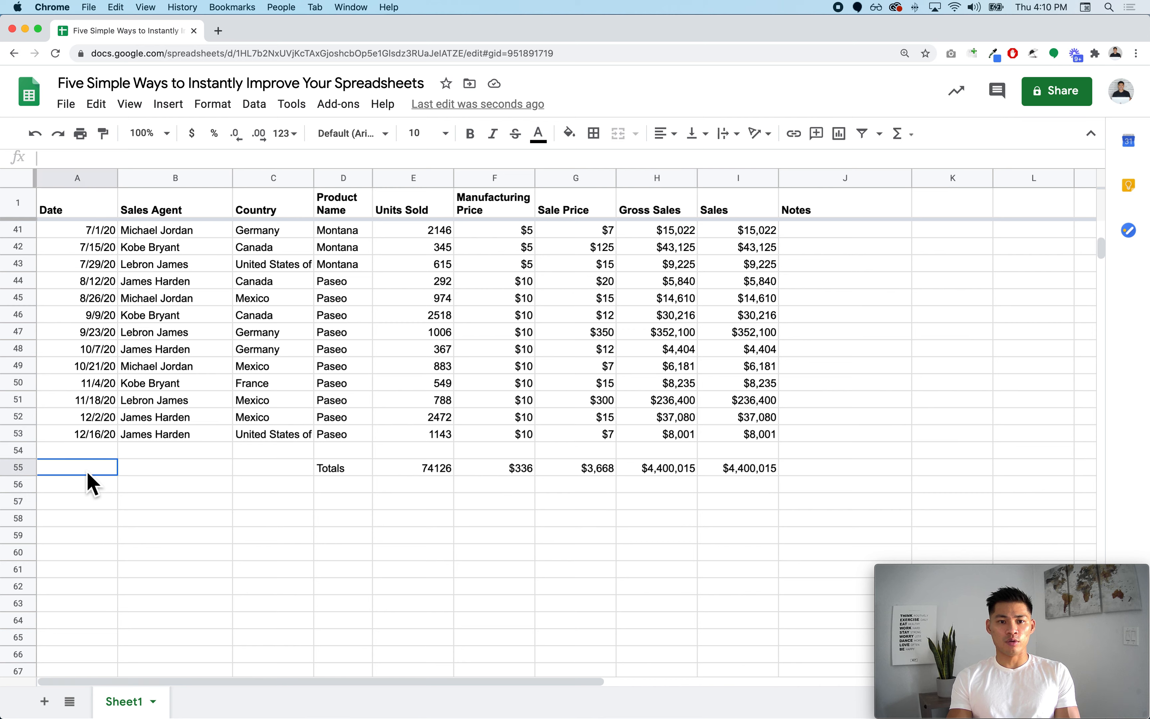
- Unfreeze the header row so the Totals row can be moved, via View > Freeze > No rows
{"action": "left_click", "coordinate": [20, 470]}
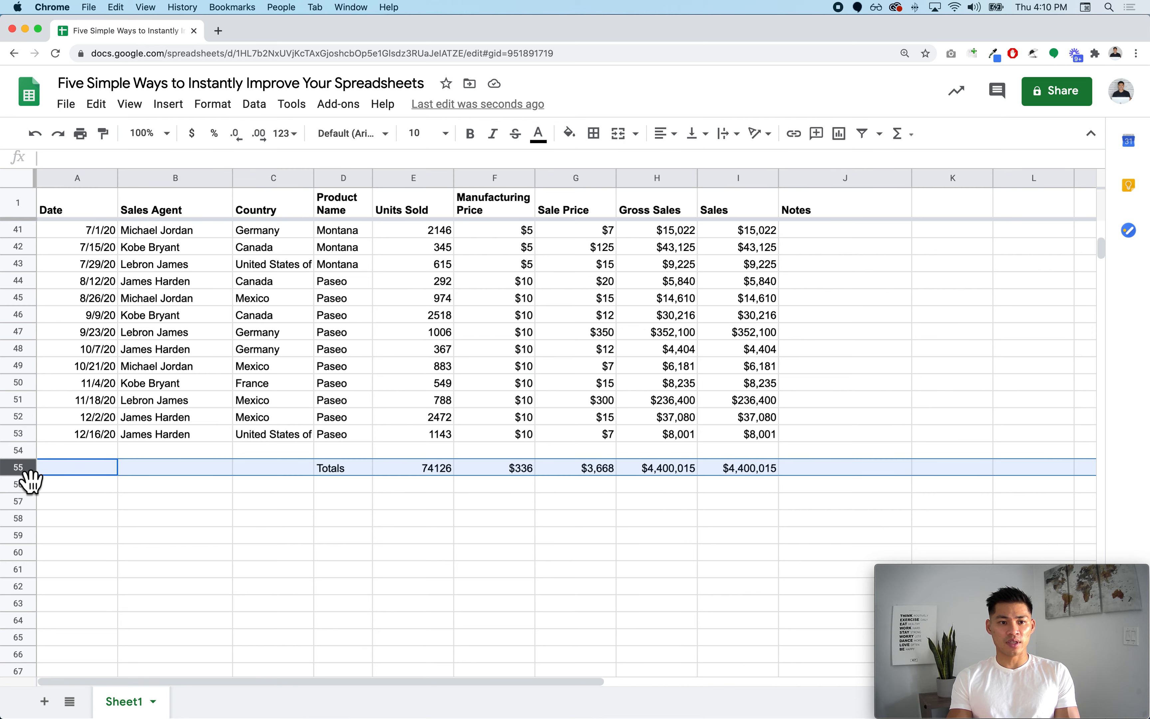
{"action": "mouse_move", "coordinate": [30, 482]}
{"action": "left_mouse_down"}
{"action": "mouse_move", "coordinate": [20, 323]}
{"action": "mouse_move", "coordinate": [45, 518]}
{"action": "mouse_move", "coordinate": [43, 480]}
{"action": "left_mouse_up"}
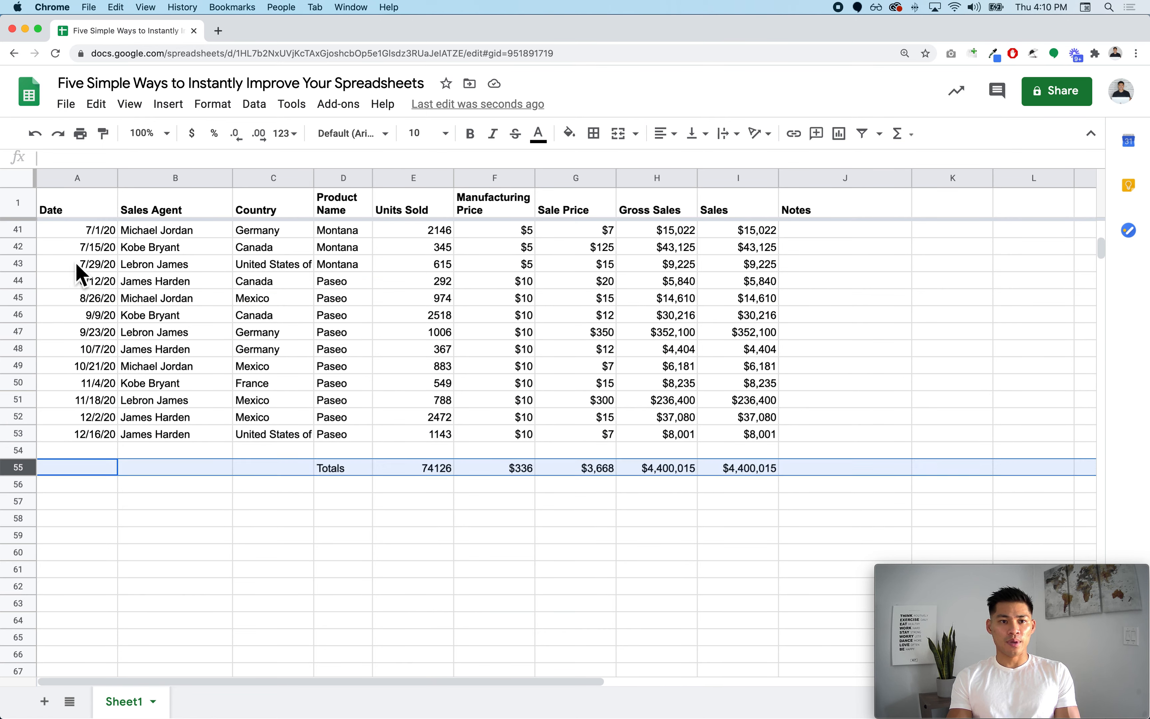
{"action": "left_click", "coordinate": [34, 210]}
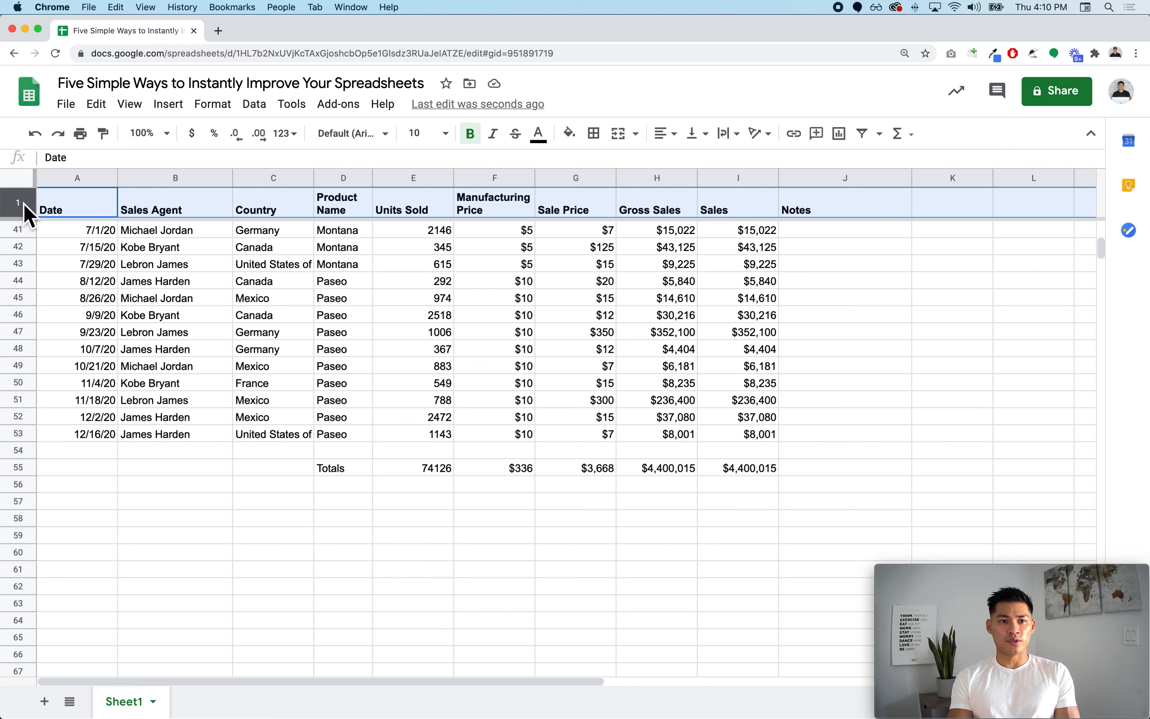
{"action": "left_click", "coordinate": [130, 104]}
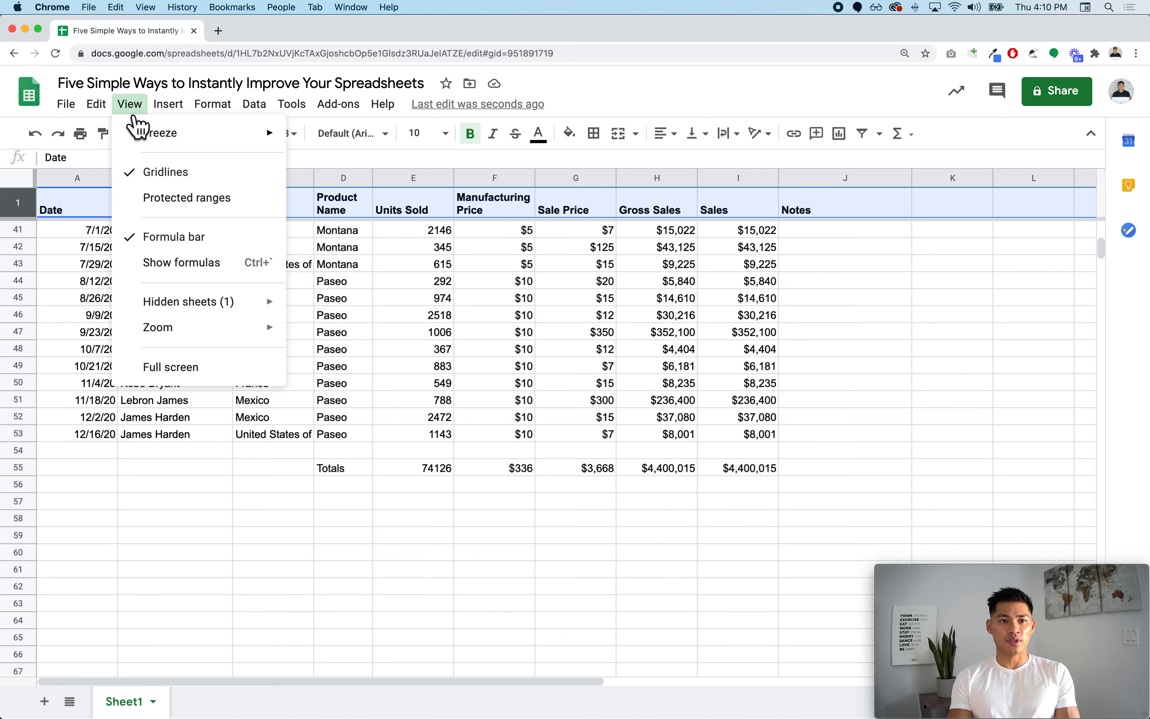
{"action": "mouse_move", "coordinate": [164, 143]}
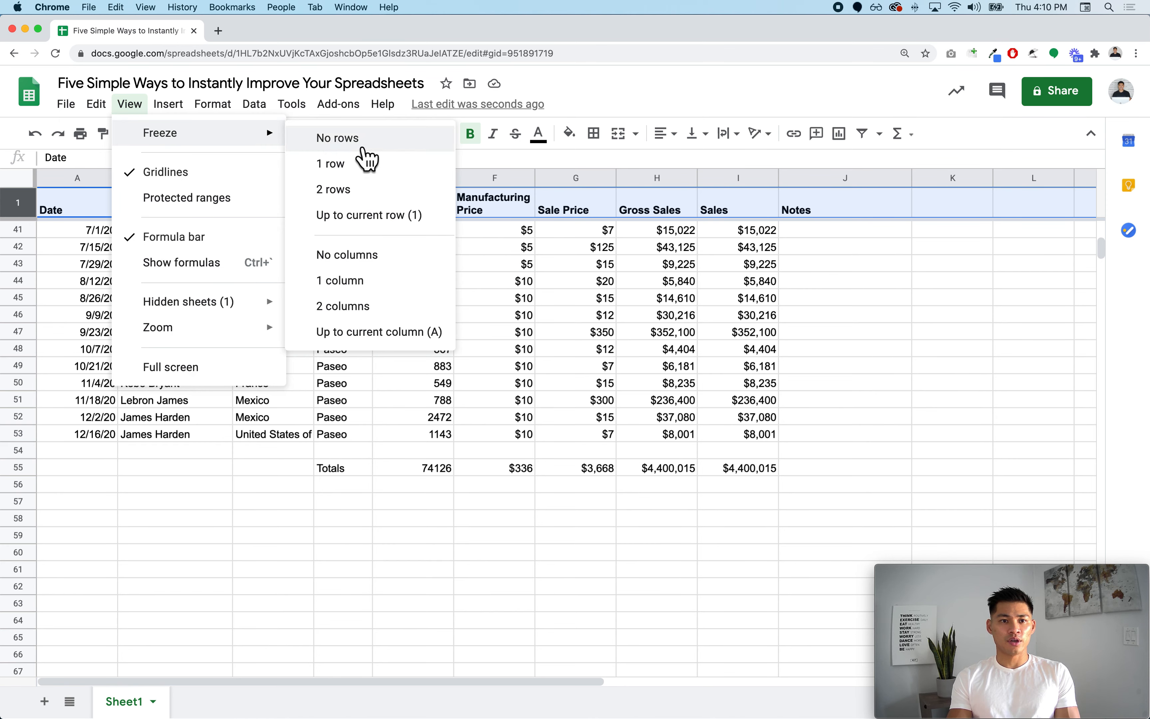
{"action": "left_click", "coordinate": [362, 143]}
- Drag the Totals row from row 55 up to row 1, above the headers
{"action": "scroll", "coordinate": [322, 386], "scroll_direction": "down", "scroll_amount": 10}
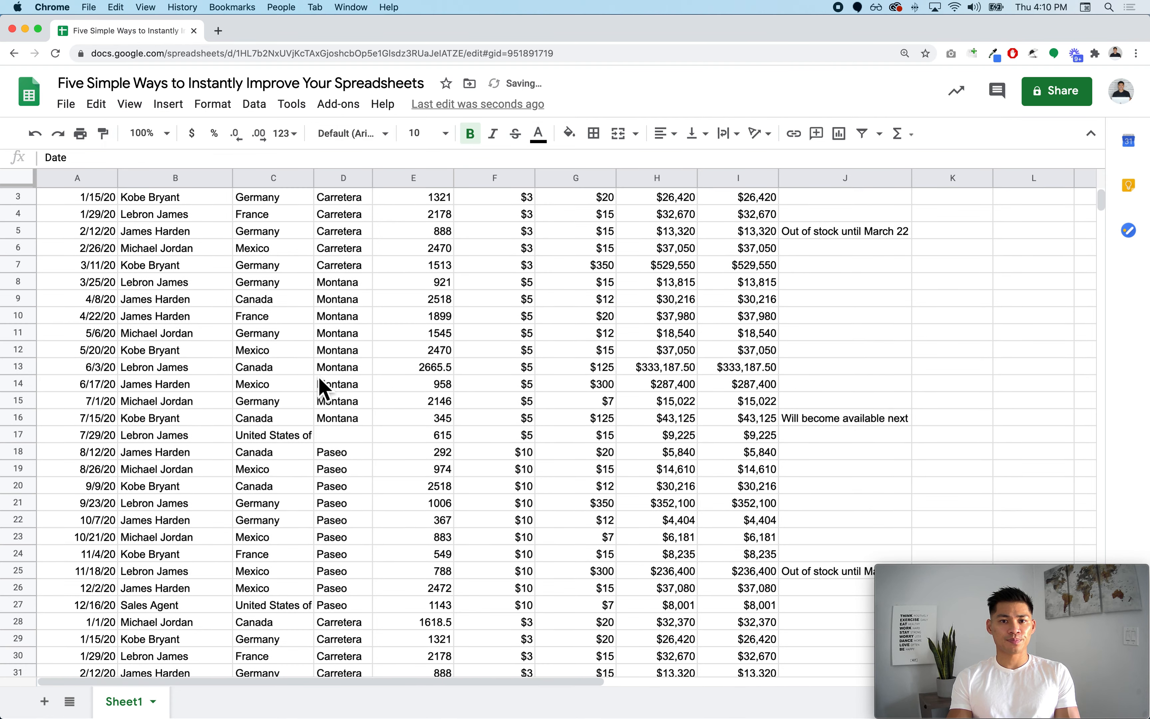
{"action": "scroll", "coordinate": [323, 387], "scroll_direction": "down", "scroll_amount": 5}
{"action": "left_click", "coordinate": [285, 401]}
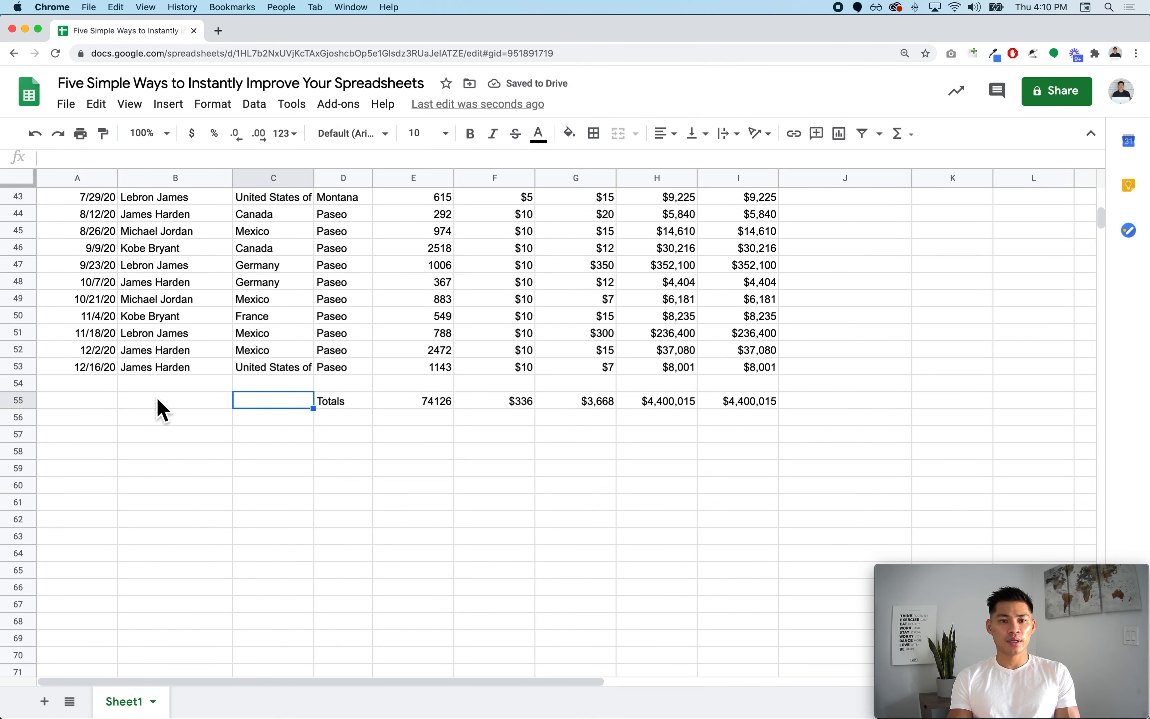
{"action": "left_click", "coordinate": [28, 402]}
{"action": "left_click_drag", "start_coordinate": [38, 419], "coordinate": [851, 200]}
{"action": "left_click", "coordinate": [90, 321]}
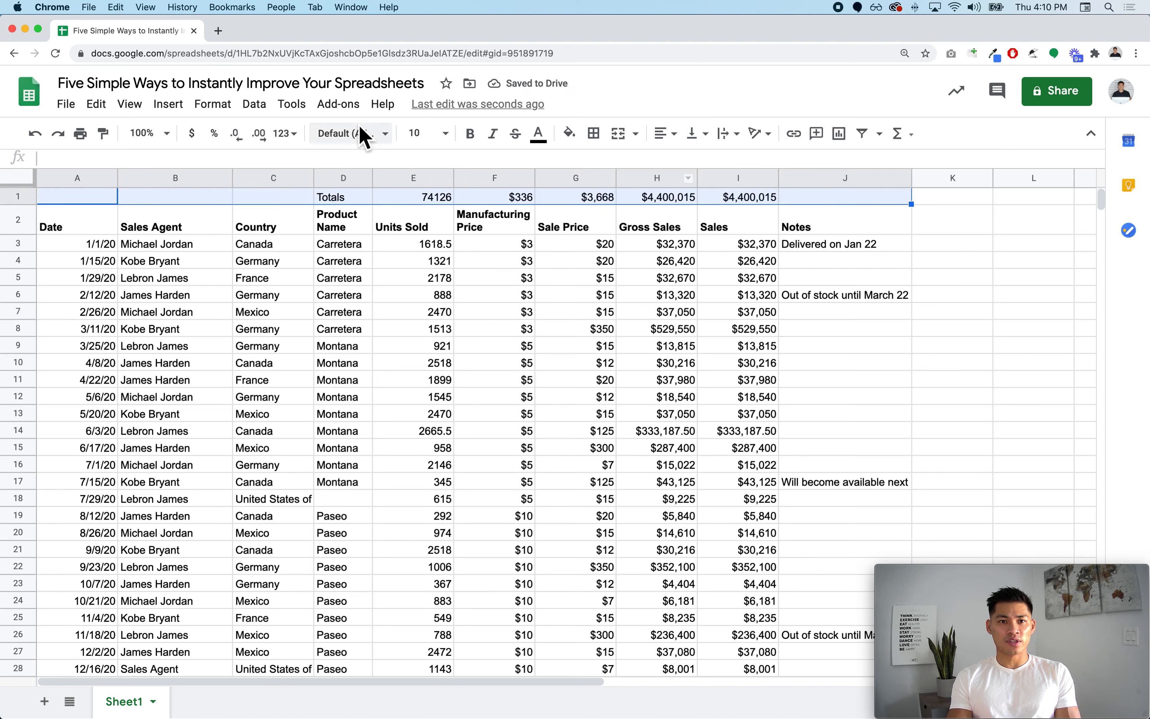
- Fill the Totals row across to column J with light blue and make it bold
{"action": "left_click", "coordinate": [570, 135]}
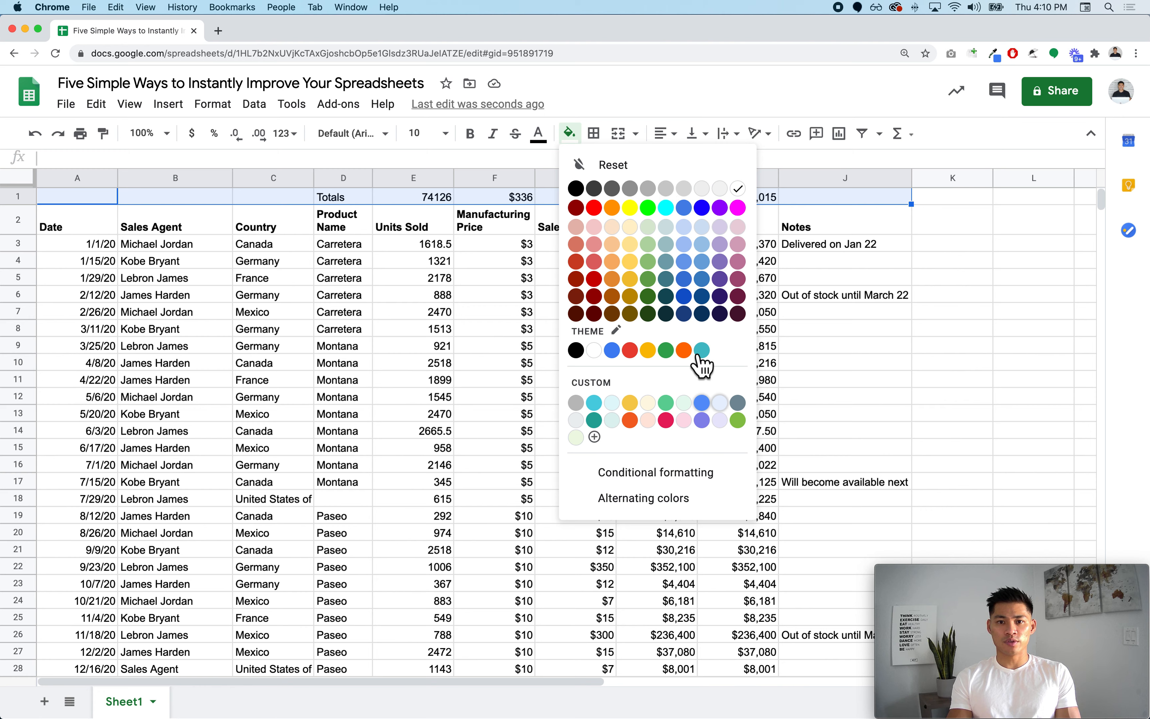
{"action": "left_click", "coordinate": [702, 245]}
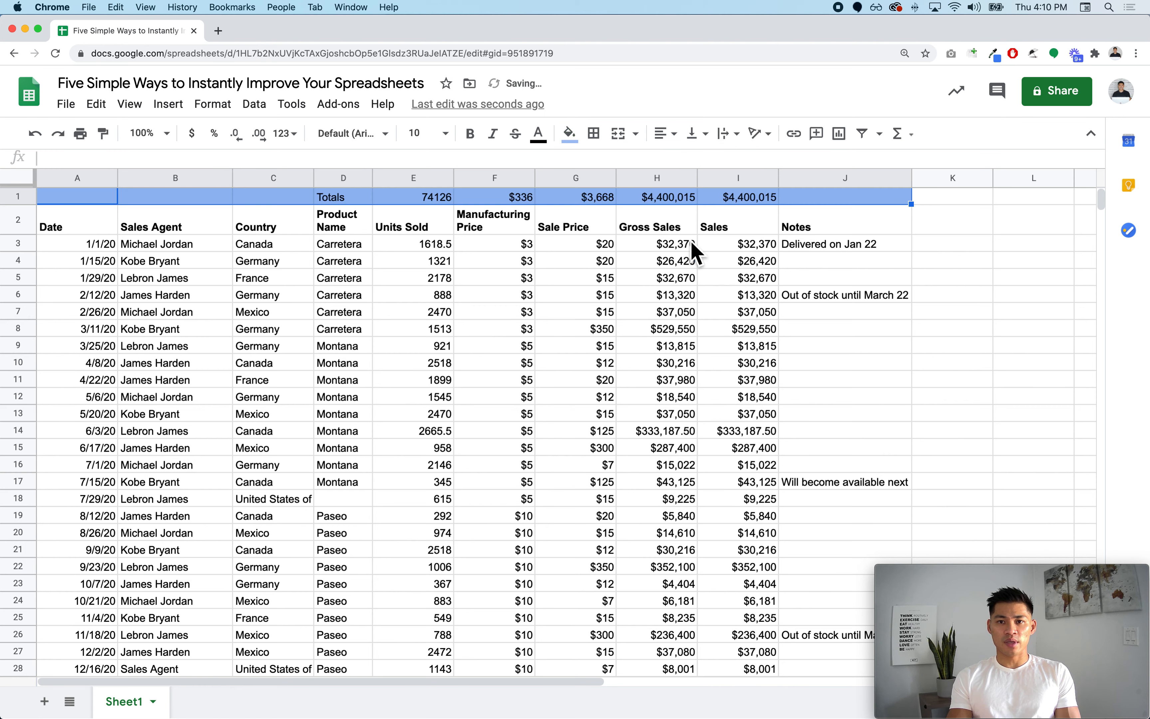
{"action": "left_click", "coordinate": [677, 266]}
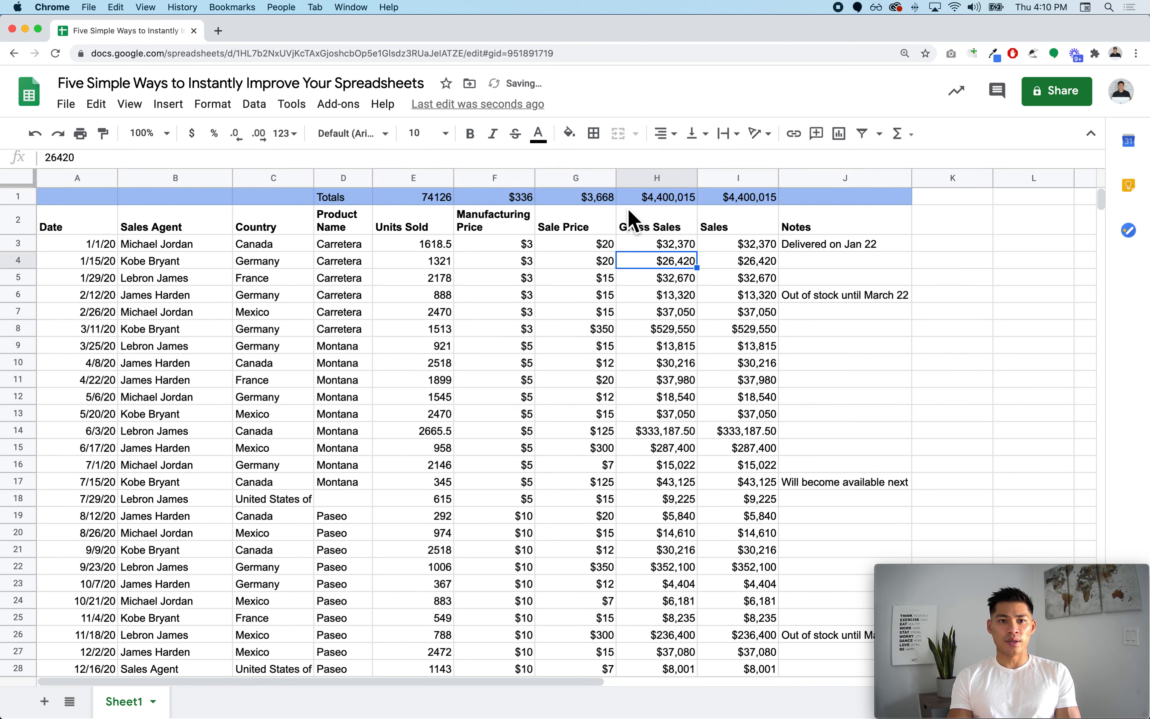
{"action": "left_click_drag", "start_coordinate": [53, 198], "coordinate": [849, 211]}
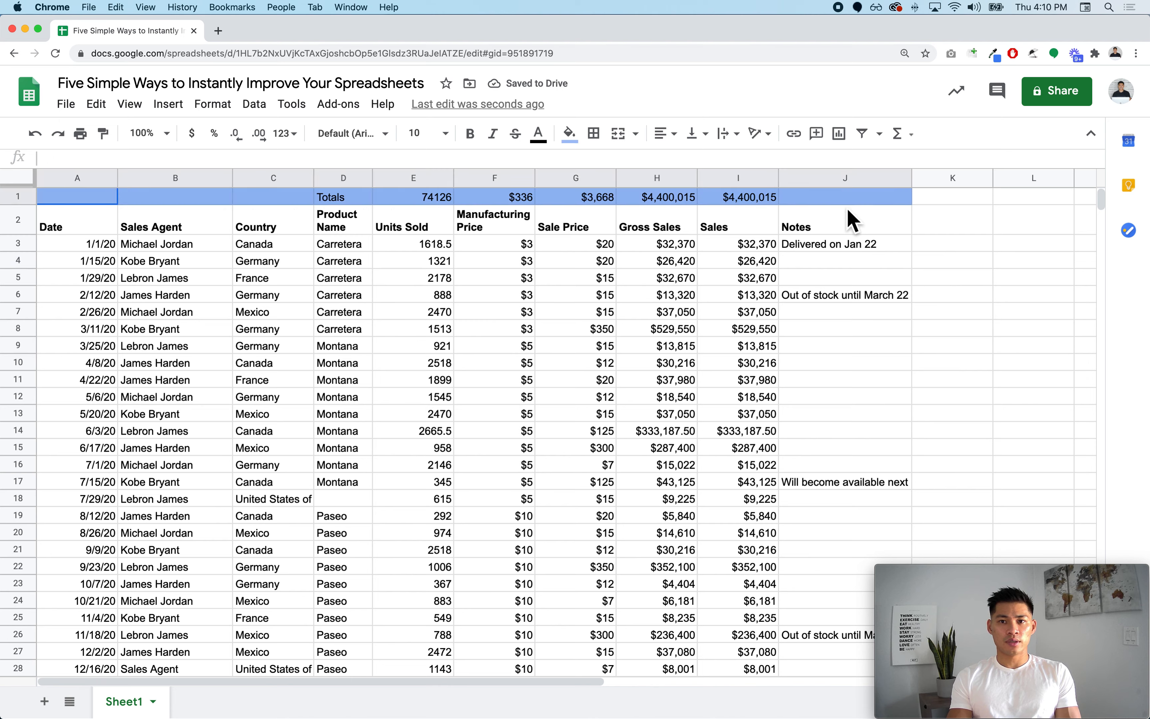
{"action": "left_click", "coordinate": [570, 133]}
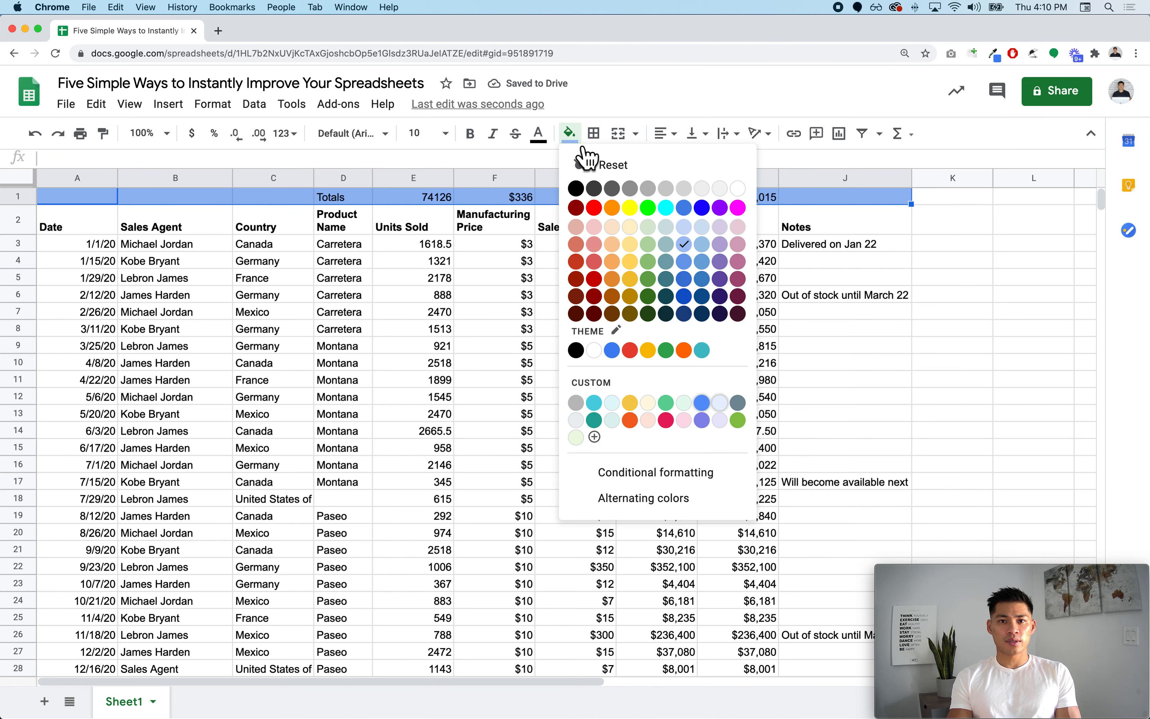
{"action": "left_click", "coordinate": [701, 245]}
{"action": "left_click", "coordinate": [677, 279]}
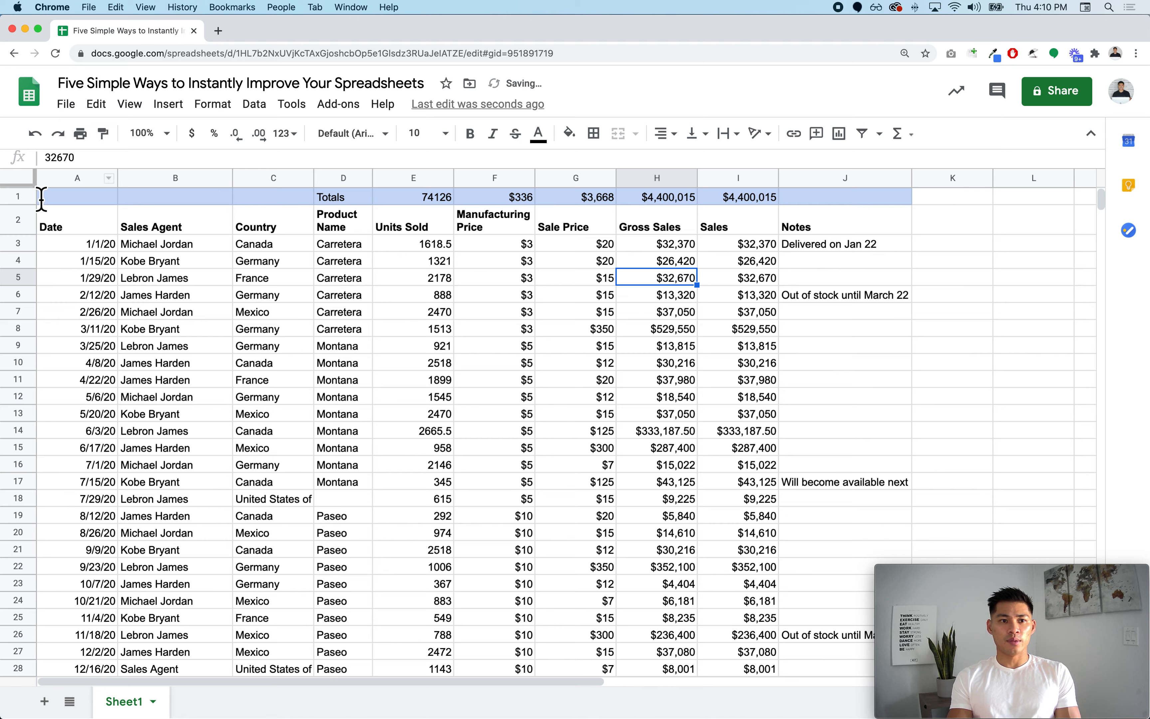
{"action": "left_click", "coordinate": [31, 197]}
{"action": "key", "text": "super+b"}
{"action": "left_click", "coordinate": [50, 231]}
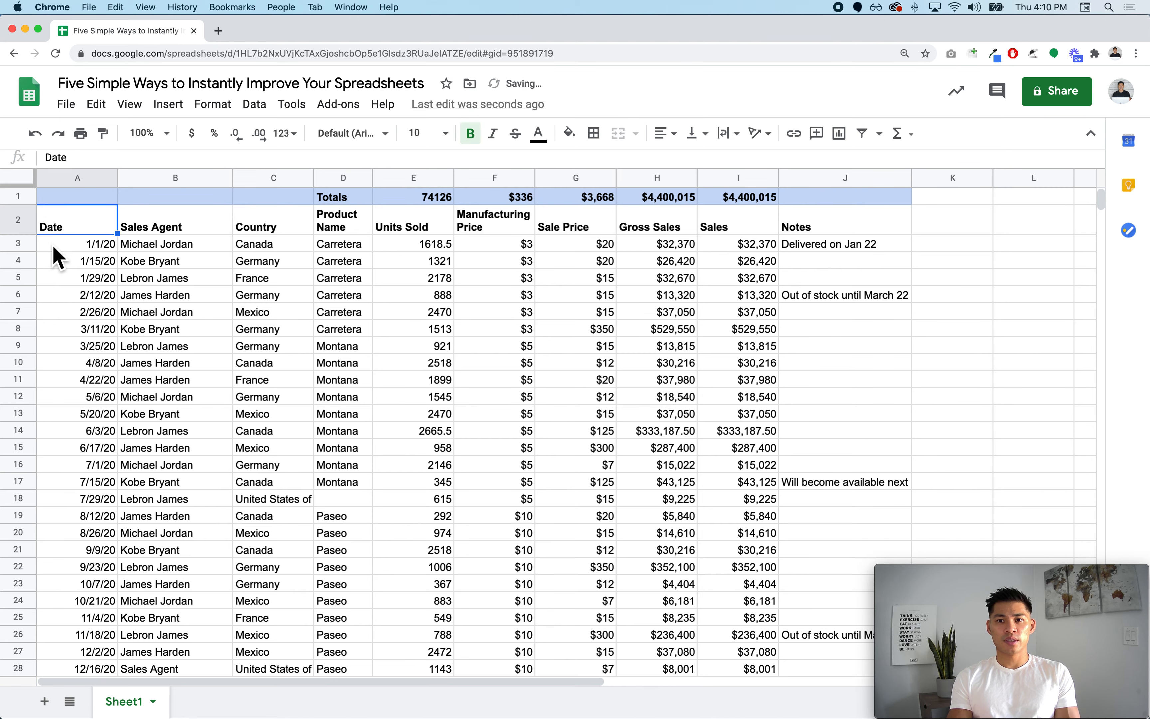
- Insert one blank row below and one blank row above the Totals row
{"action": "left_click", "coordinate": [24, 220]}
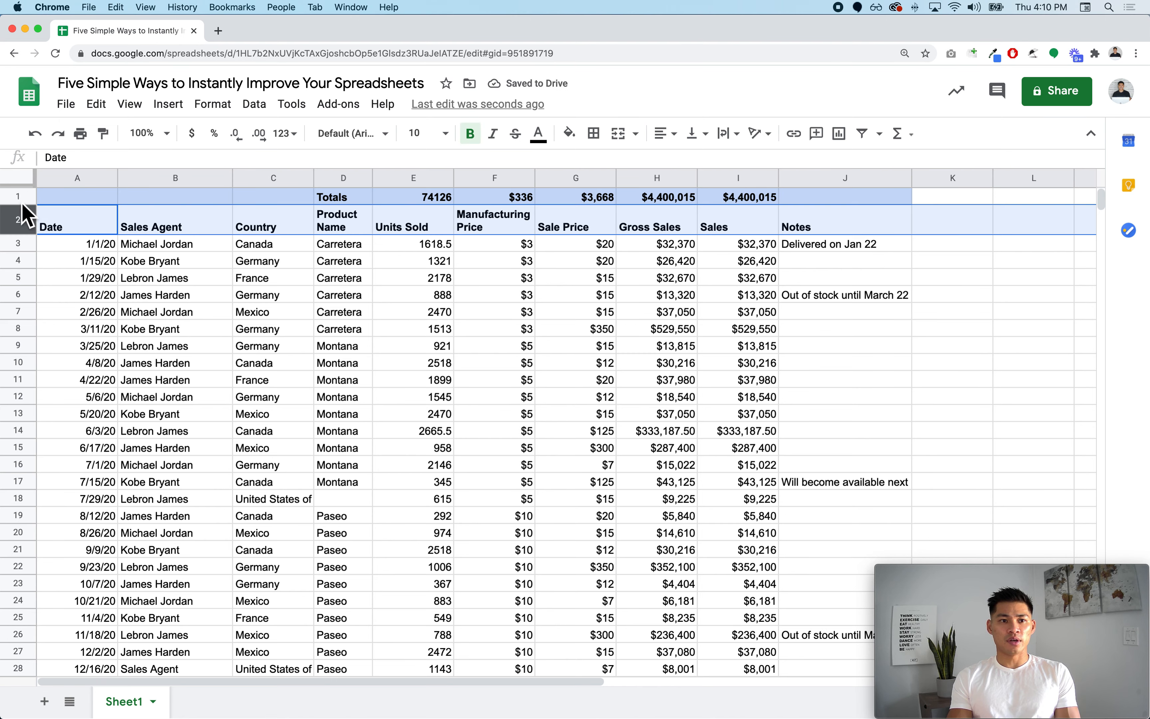
{"action": "left_click", "coordinate": [29, 201]}
{"action": "right_click", "coordinate": [32, 203]}
{"action": "left_click", "coordinate": [83, 359]}
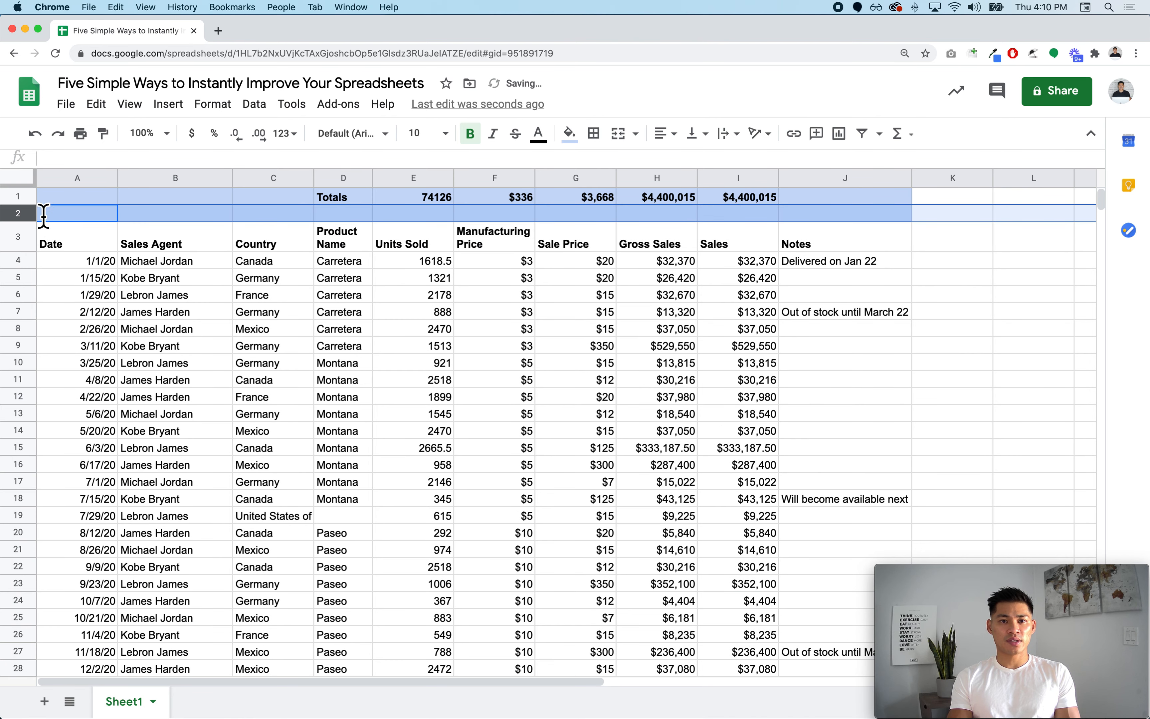
{"action": "right_click", "coordinate": [22, 199]}
{"action": "left_click", "coordinate": [115, 343]}
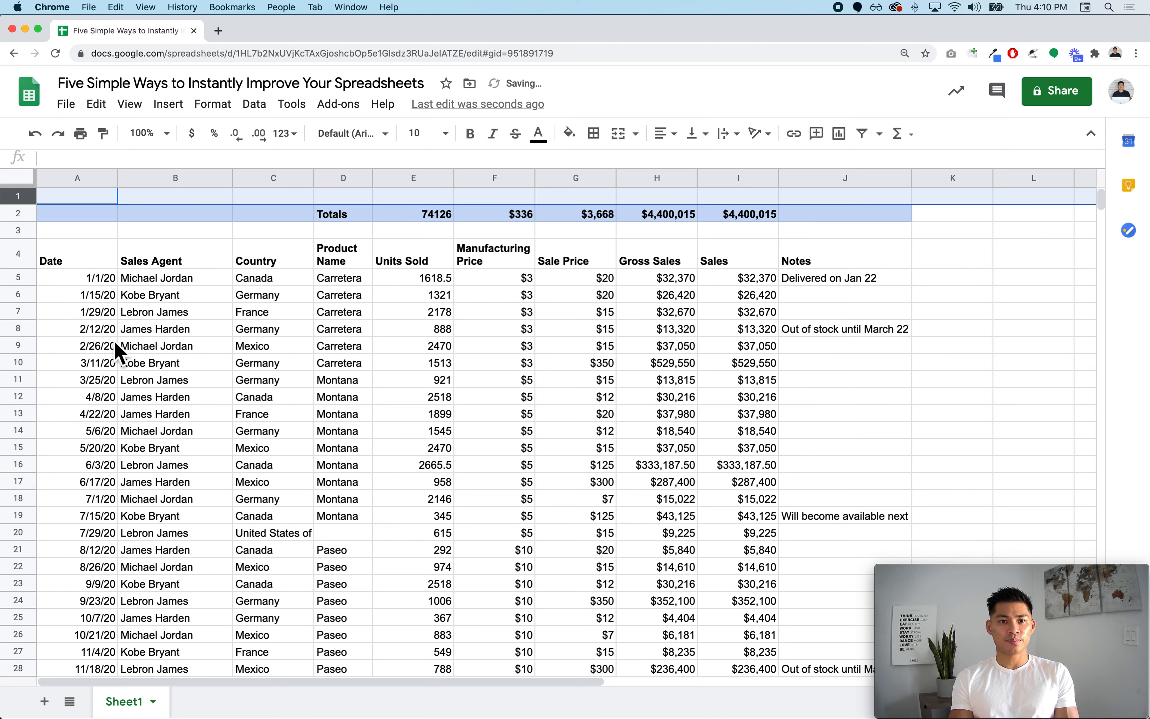
{"action": "left_click", "coordinate": [114, 333]}
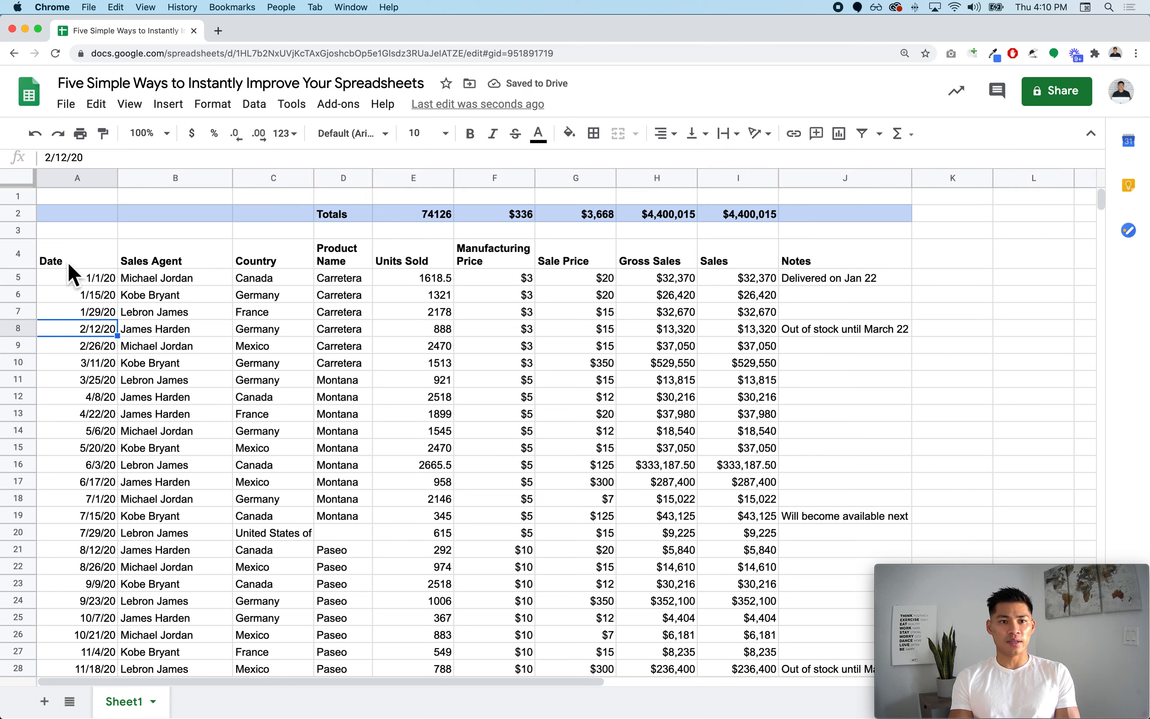
- Fill the header cells A4:J4, Date through Notes, with light blue
{"action": "left_click_drag", "start_coordinate": [69, 265], "coordinate": [846, 262]}
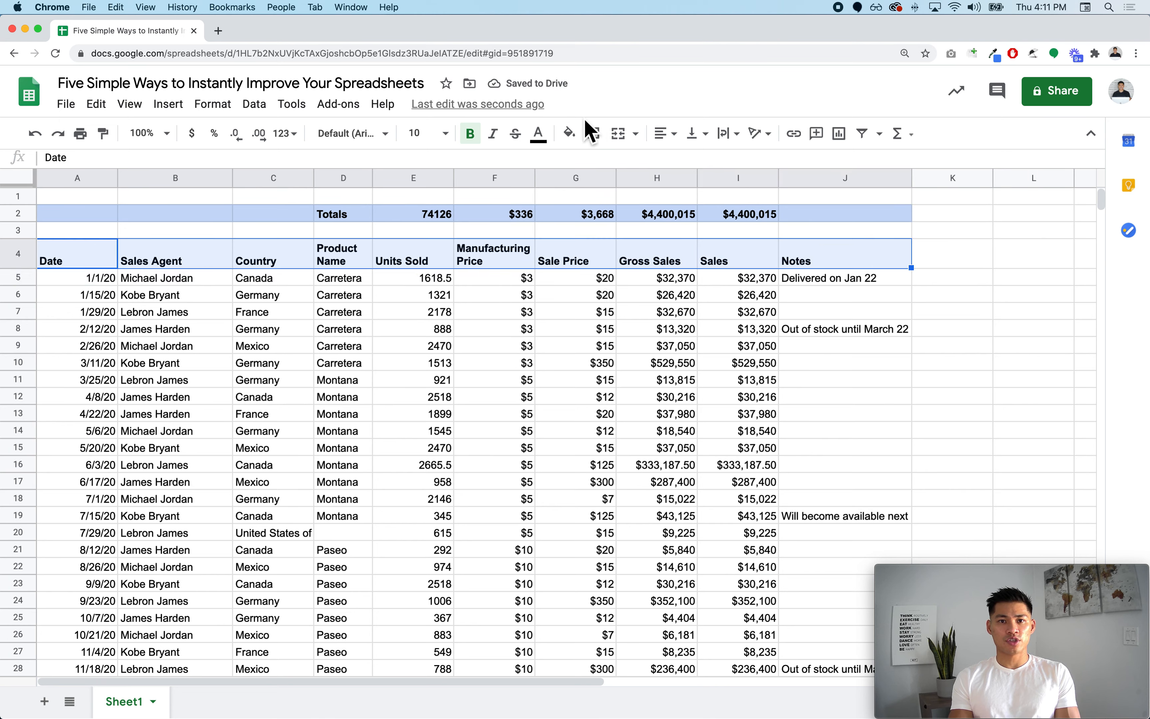
{"action": "left_click", "coordinate": [575, 141]}
{"action": "left_click", "coordinate": [689, 237]}
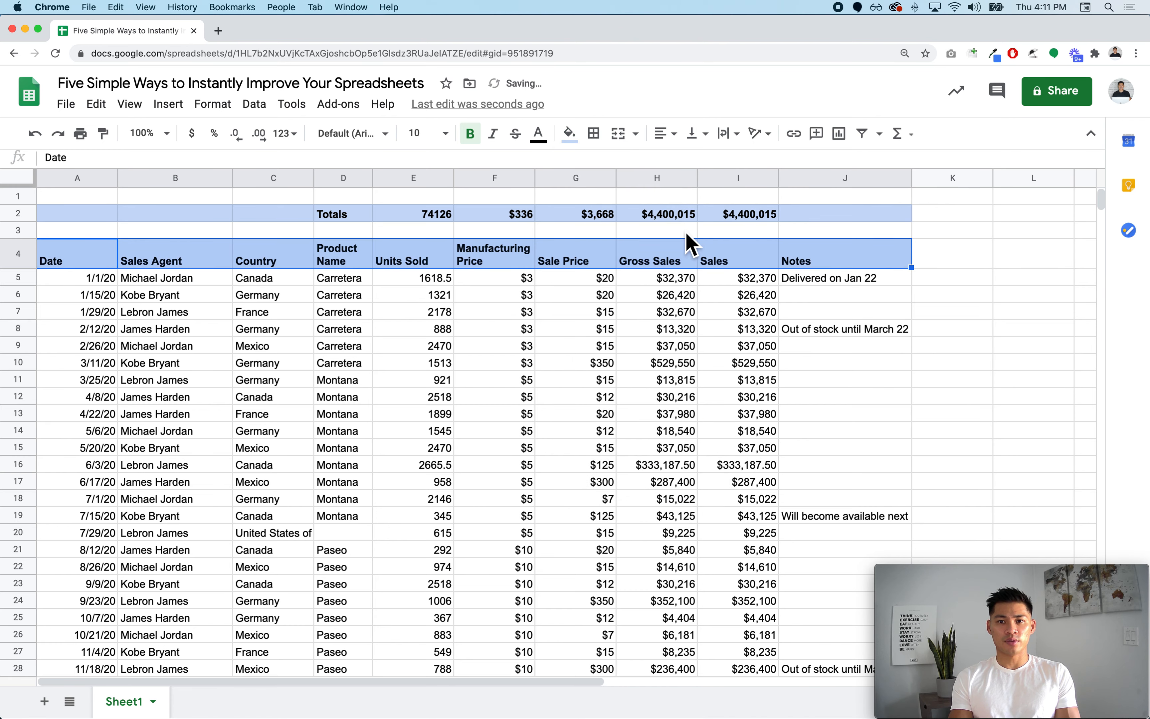
{"action": "left_click", "coordinate": [691, 245]}
{"action": "left_click", "coordinate": [692, 331]}
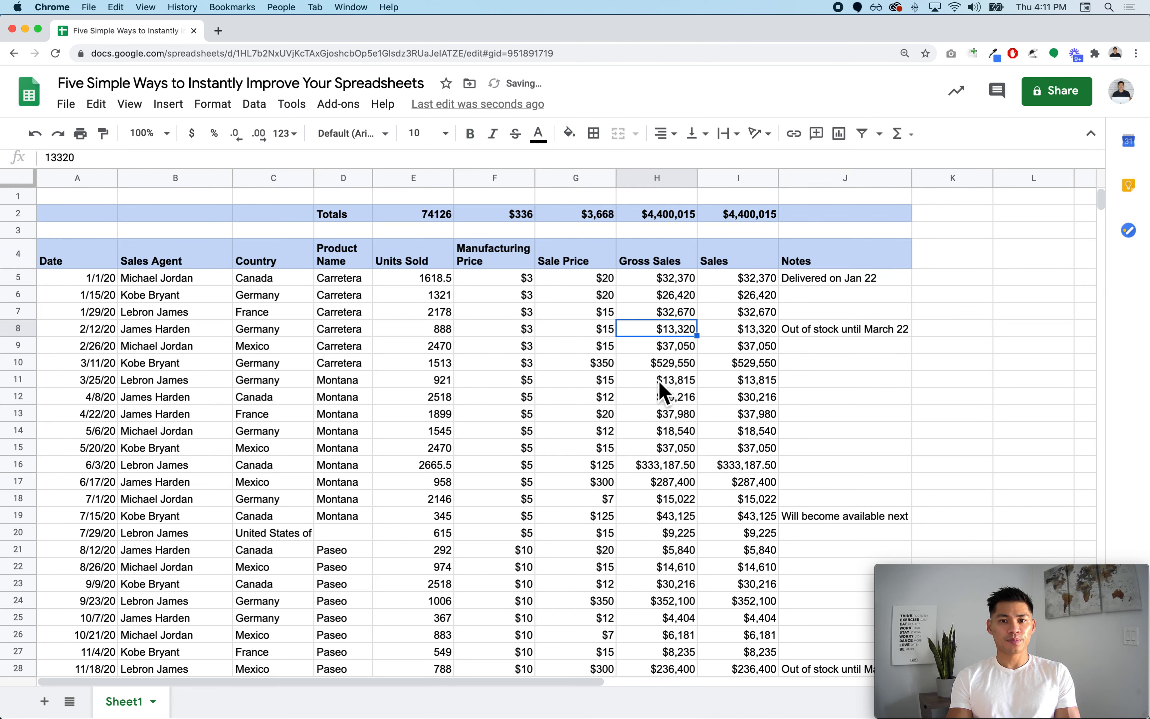
- Change the Units Sold total to the open-ended formula =SUM(E5:E), still giving 74126
{"action": "left_click", "coordinate": [437, 218]}
{"action": "double_click", "coordinate": [436, 217]}
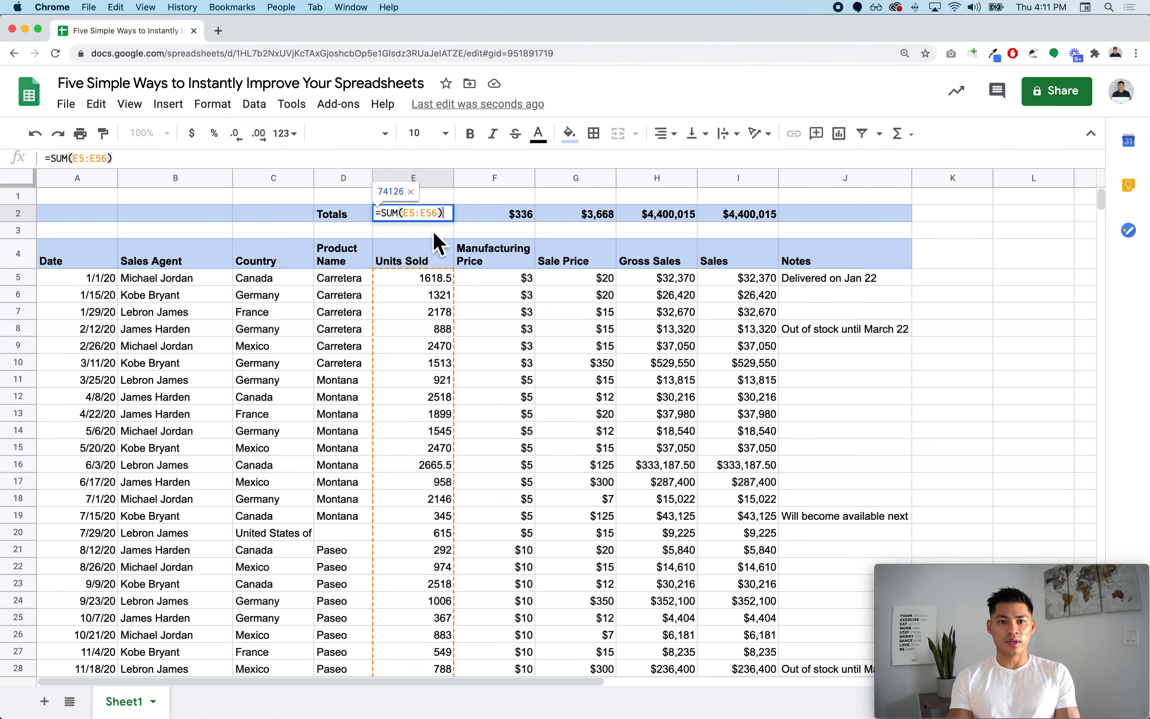
{"action": "scroll", "coordinate": [380, 534], "scroll_direction": "down", "scroll_amount": 10}
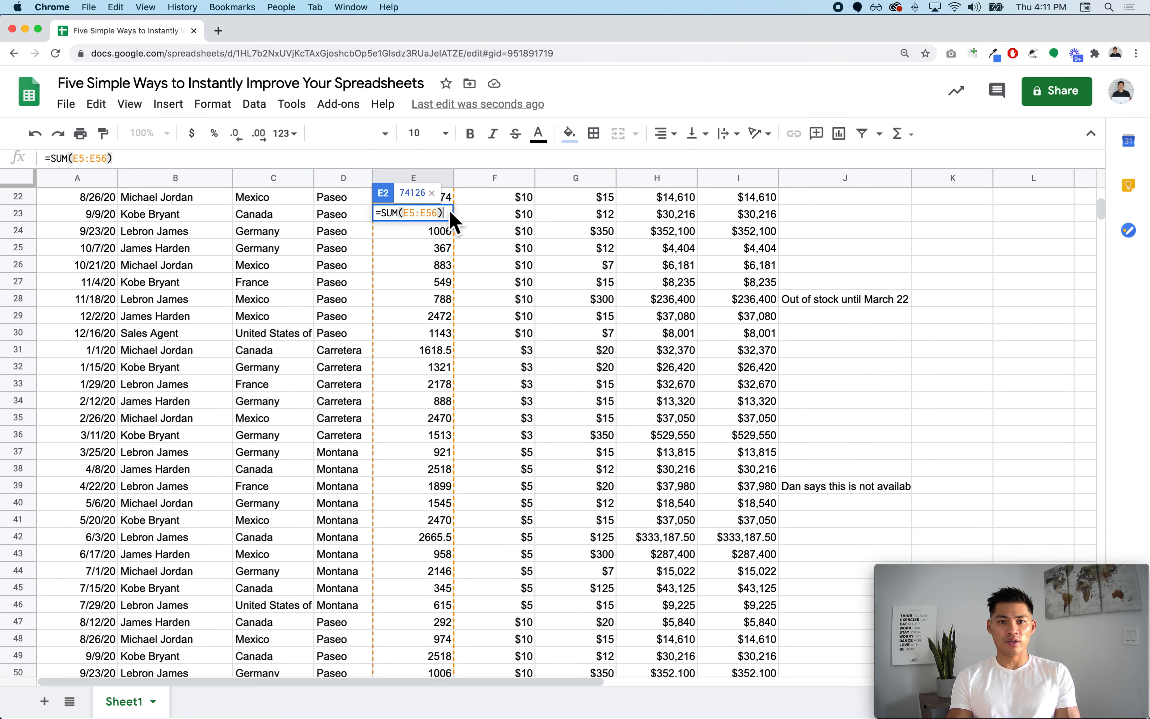
{"action": "scroll", "coordinate": [403, 373], "scroll_direction": "down", "scroll_amount": 7}
{"action": "scroll", "coordinate": [403, 398], "scroll_direction": "up", "scroll_amount": 12}
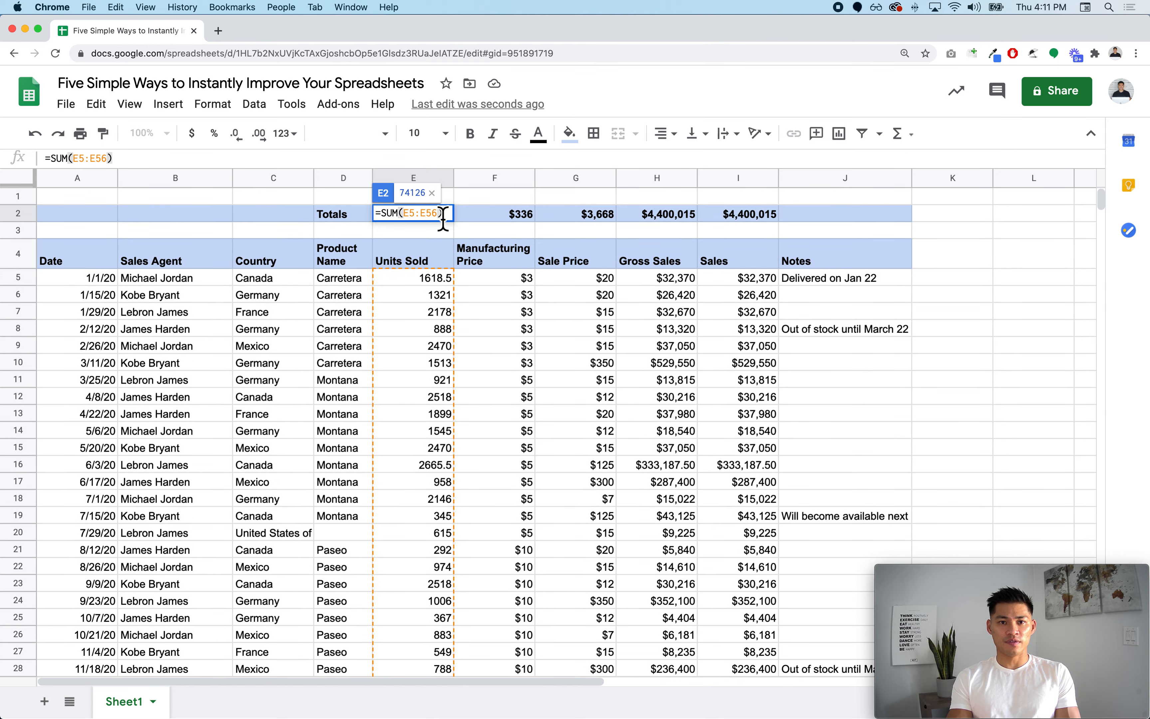
{"action": "left_click", "coordinate": [438, 213]}
{"action": "key", "text": "BackSpace"}
{"action": "key", "text": "BackSpace"}
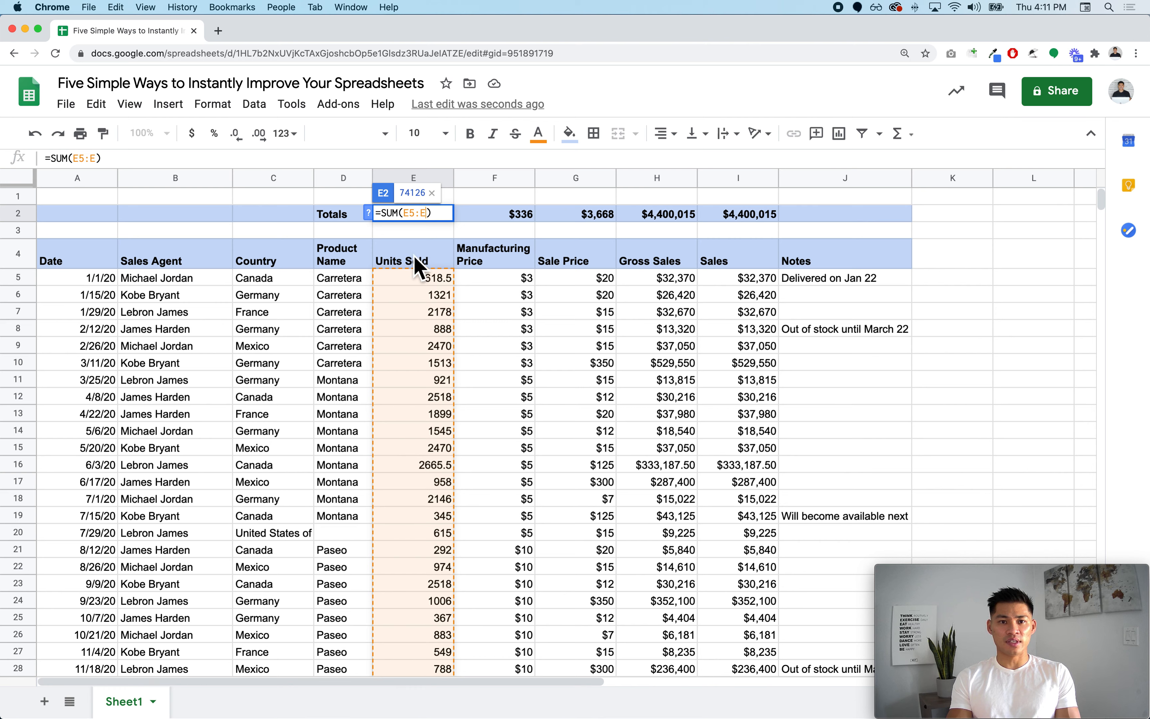
{"action": "key", "text": "Return"}
- Copy the SUM formula across the remaining numeric columns of the Totals row
{"action": "left_click", "coordinate": [430, 219]}
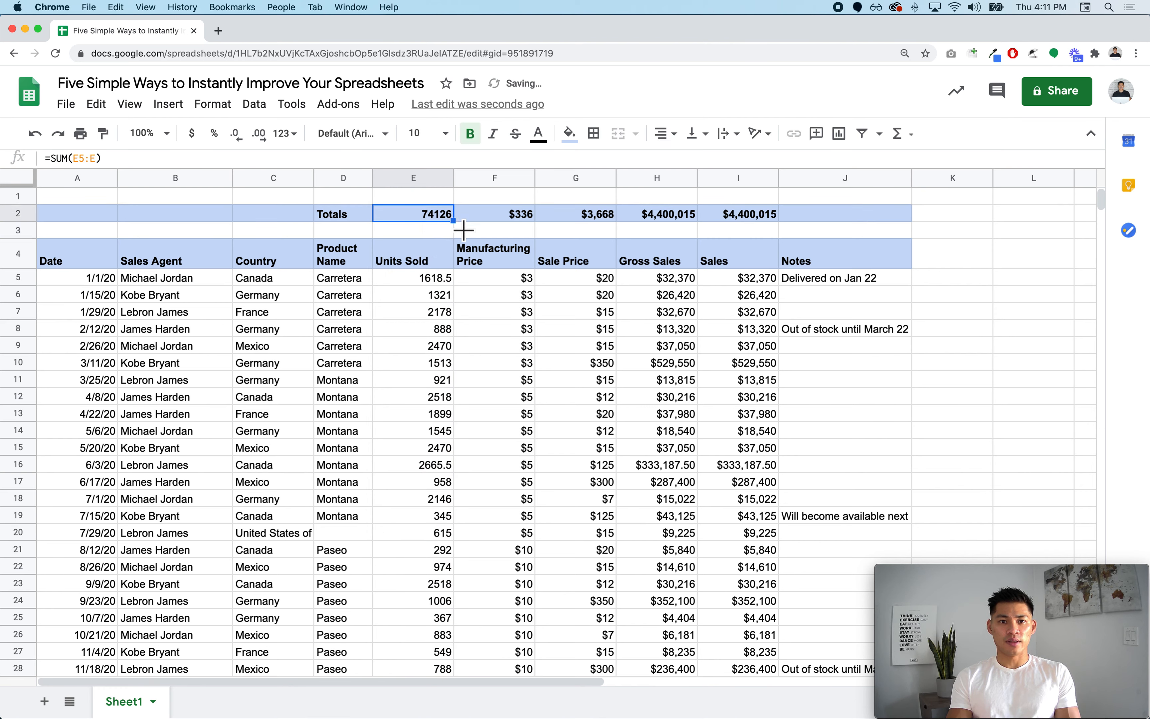
{"action": "left_click_drag", "start_coordinate": [599, 226], "coordinate": [747, 226]}
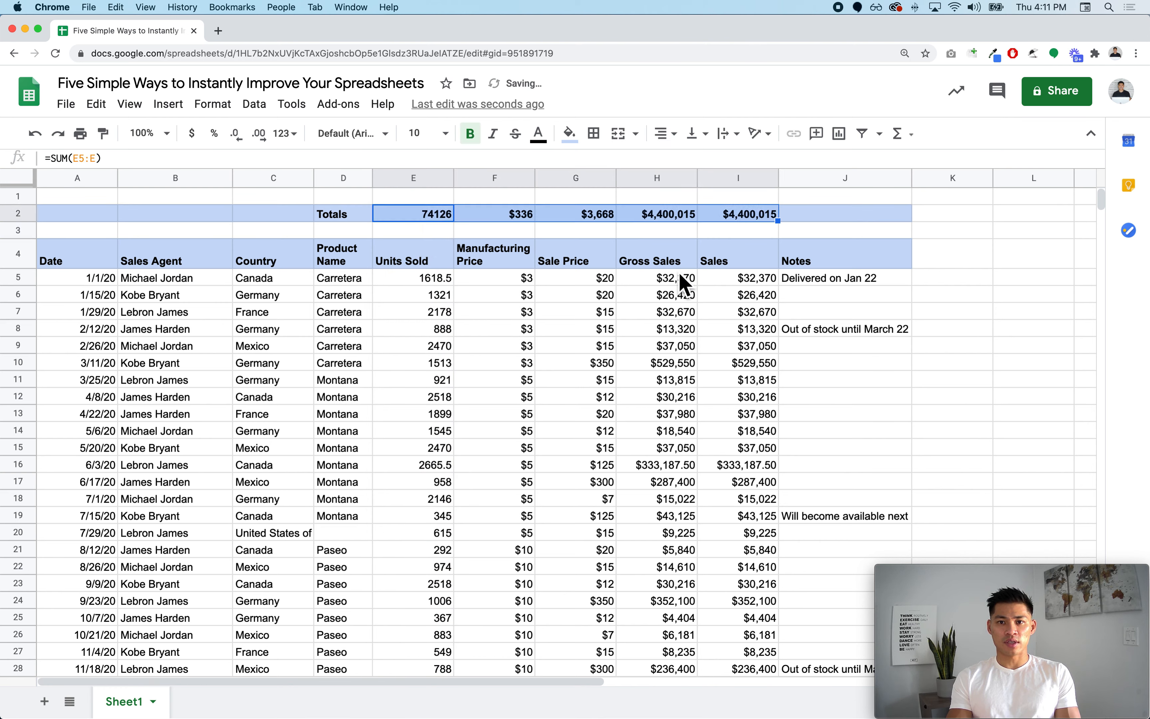
{"action": "scroll", "coordinate": [452, 373], "scroll_direction": "down", "scroll_amount": 5}
{"action": "scroll", "coordinate": [454, 373], "scroll_direction": "up", "scroll_amount": 2}
{"action": "scroll", "coordinate": [456, 376], "scroll_direction": "up", "scroll_amount": 3}
- Freeze rows 1–4 with View > Freeze > Up to row 4
{"action": "left_click", "coordinate": [21, 259]}
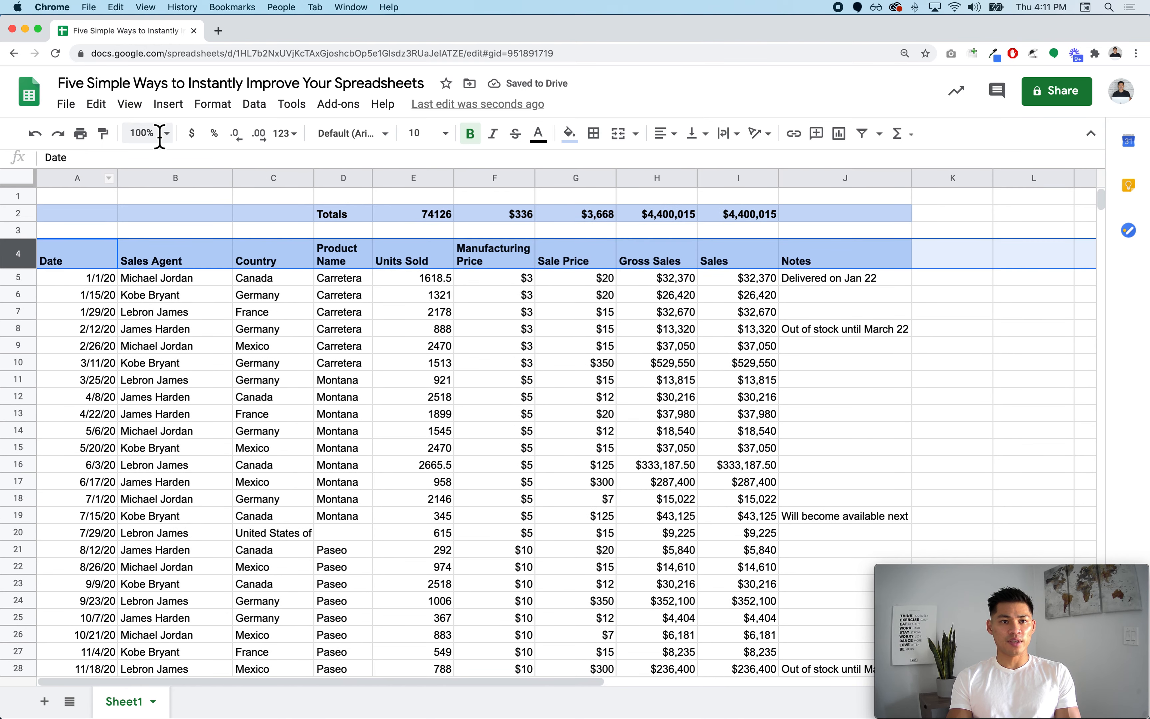
{"action": "left_click", "coordinate": [144, 111]}
{"action": "mouse_move", "coordinate": [162, 135]}
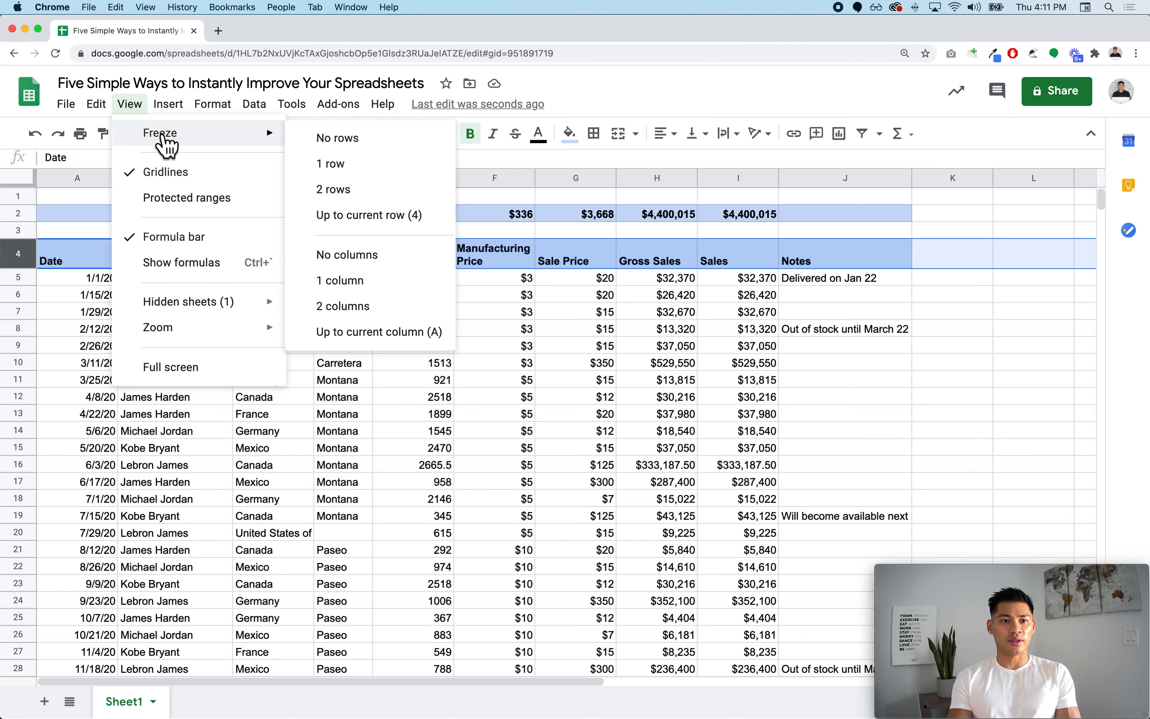
{"action": "left_click", "coordinate": [373, 216]}
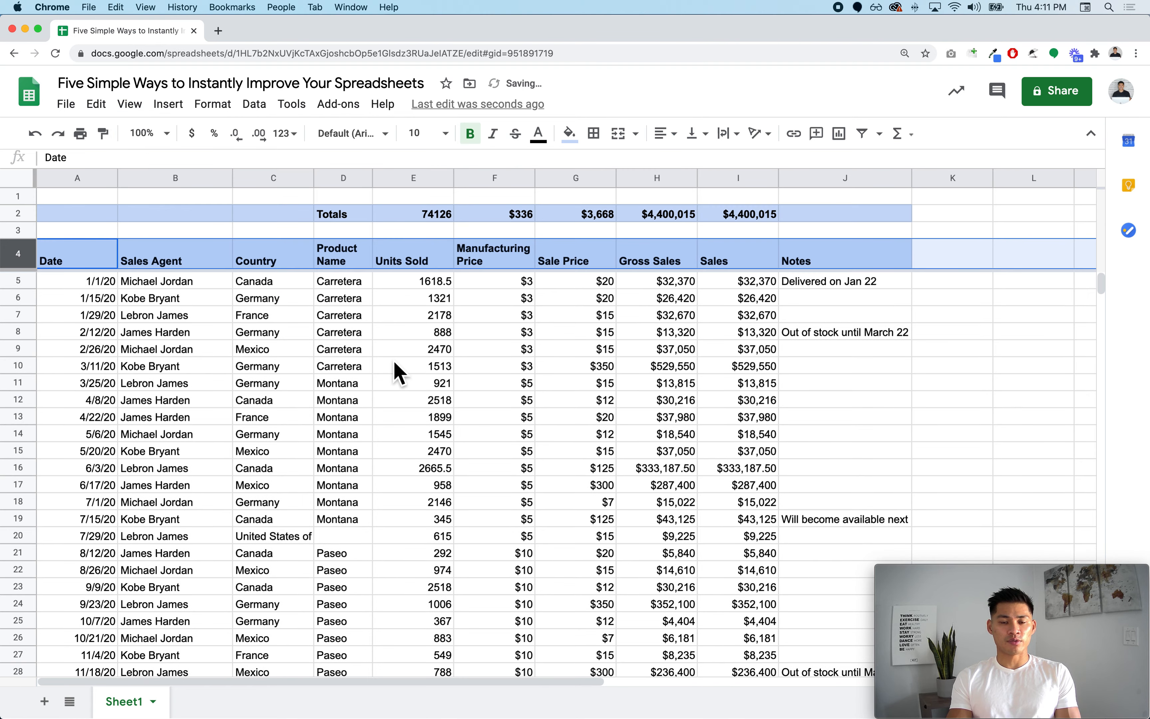
- Test the totals by entering 10000 in E57, making 84126, then delete it
{"action": "scroll", "coordinate": [398, 373], "scroll_direction": "down", "scroll_amount": 15}
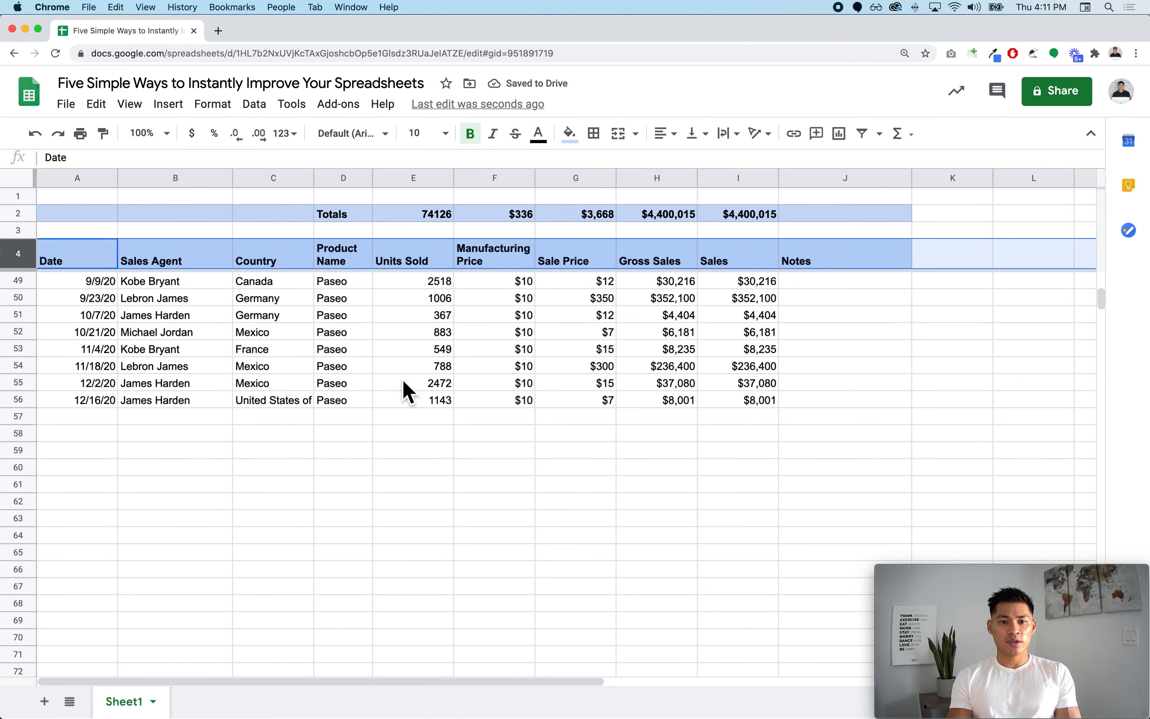
{"action": "left_click", "coordinate": [426, 437]}
{"action": "left_click", "coordinate": [424, 419]}
{"action": "type", "text": "10000"}
{"action": "key", "text": "Return"}
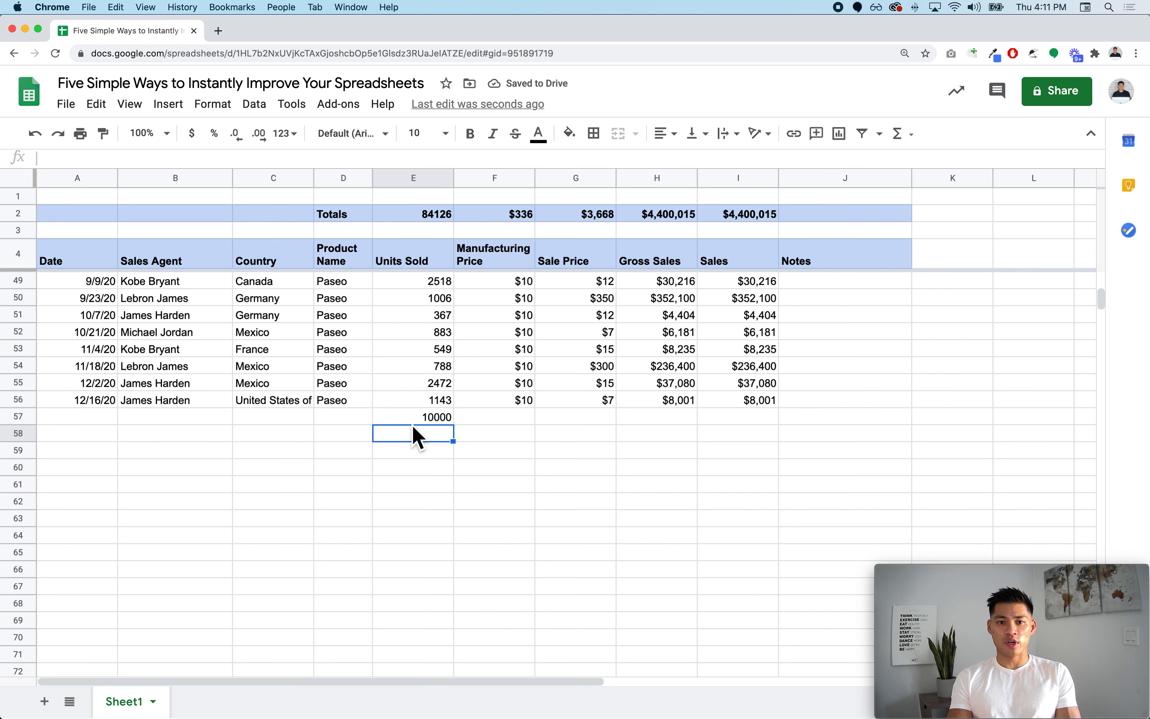
{"action": "key", "text": "Up"}
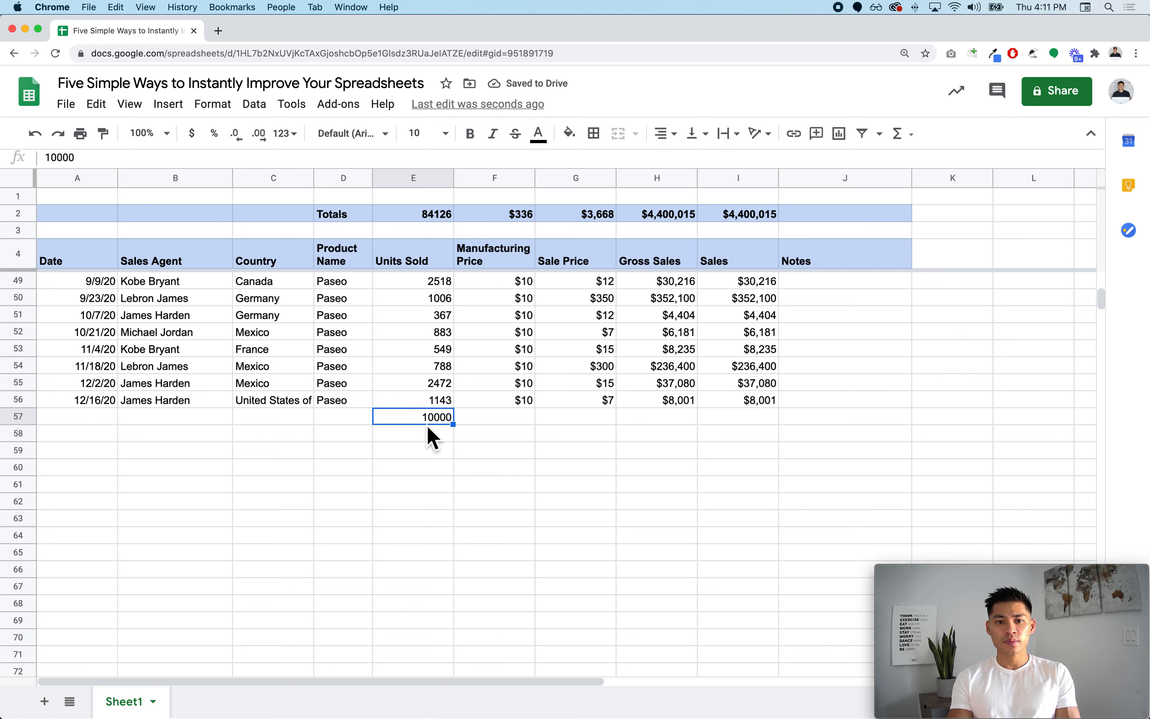
{"action": "key", "text": "Delete"}
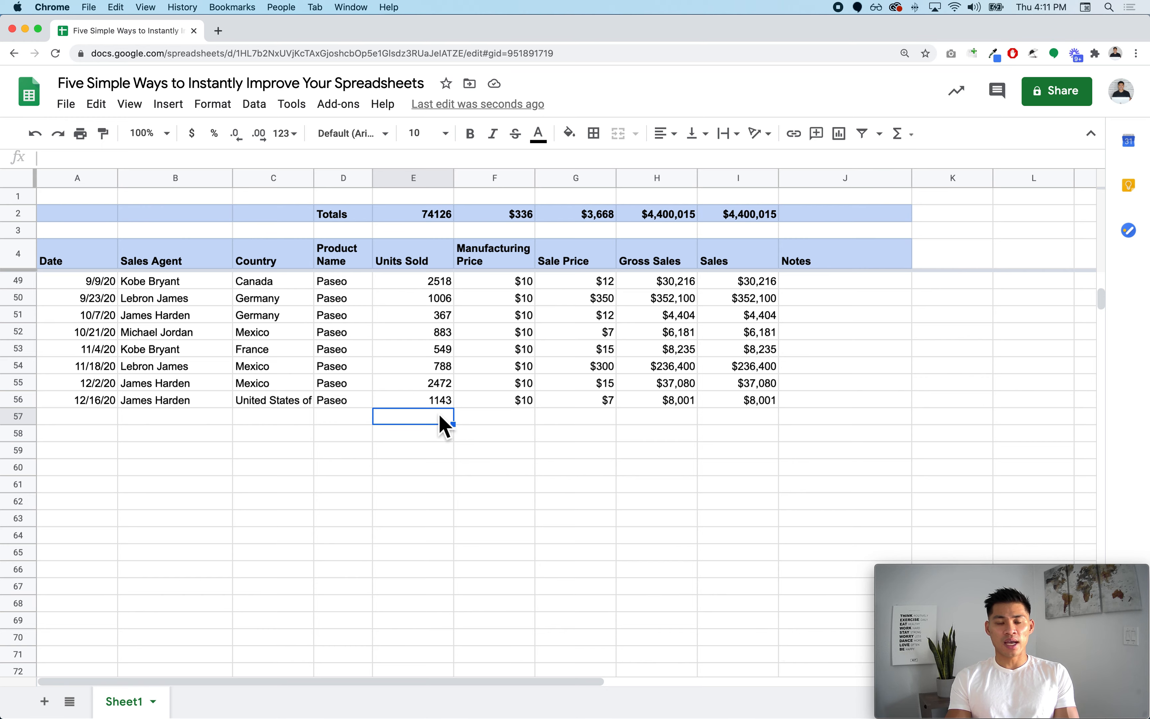
{"action": "scroll", "coordinate": [444, 425], "scroll_direction": "up", "scroll_amount": 10}
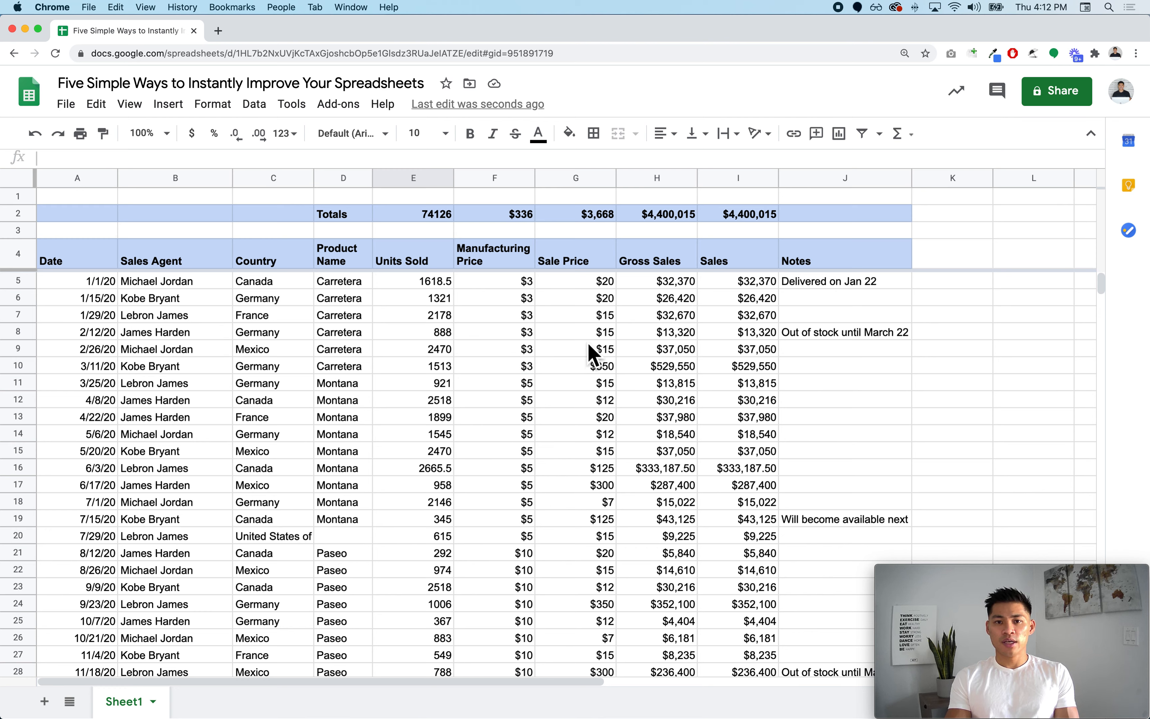
- Head column K 'Delivered' and enter yes, No and YES in K5–K7
{"action": "left_click", "coordinate": [934, 263]}
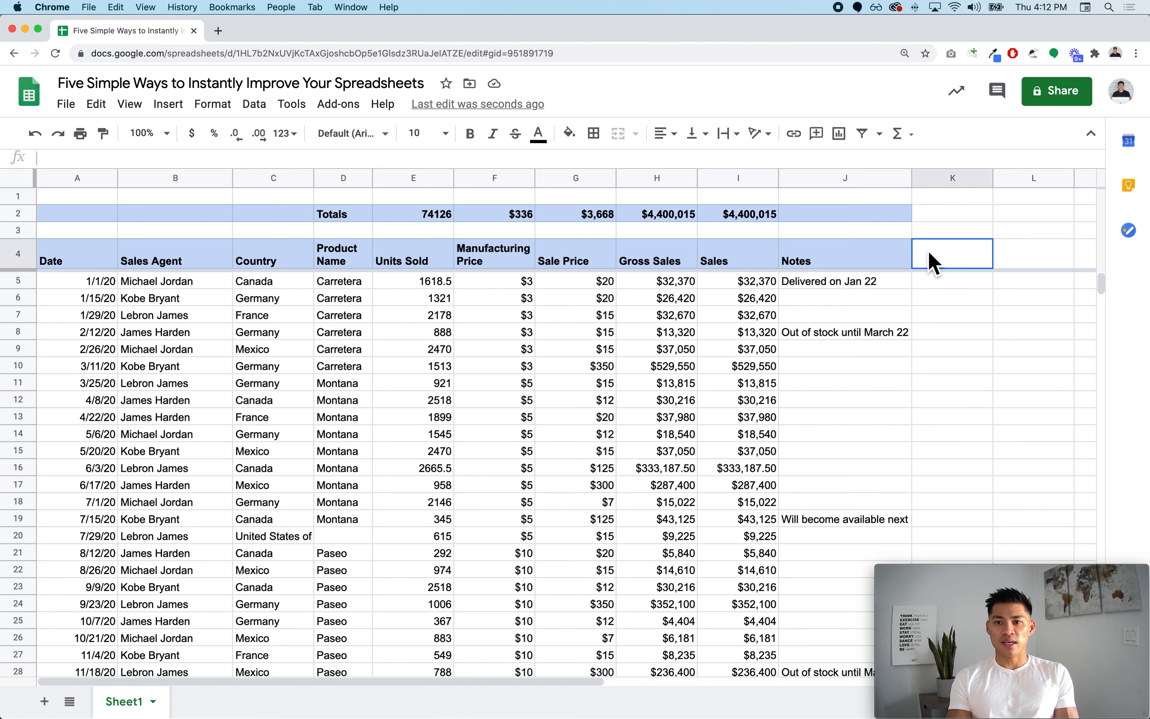
{"action": "type", "text": "Delivered"}
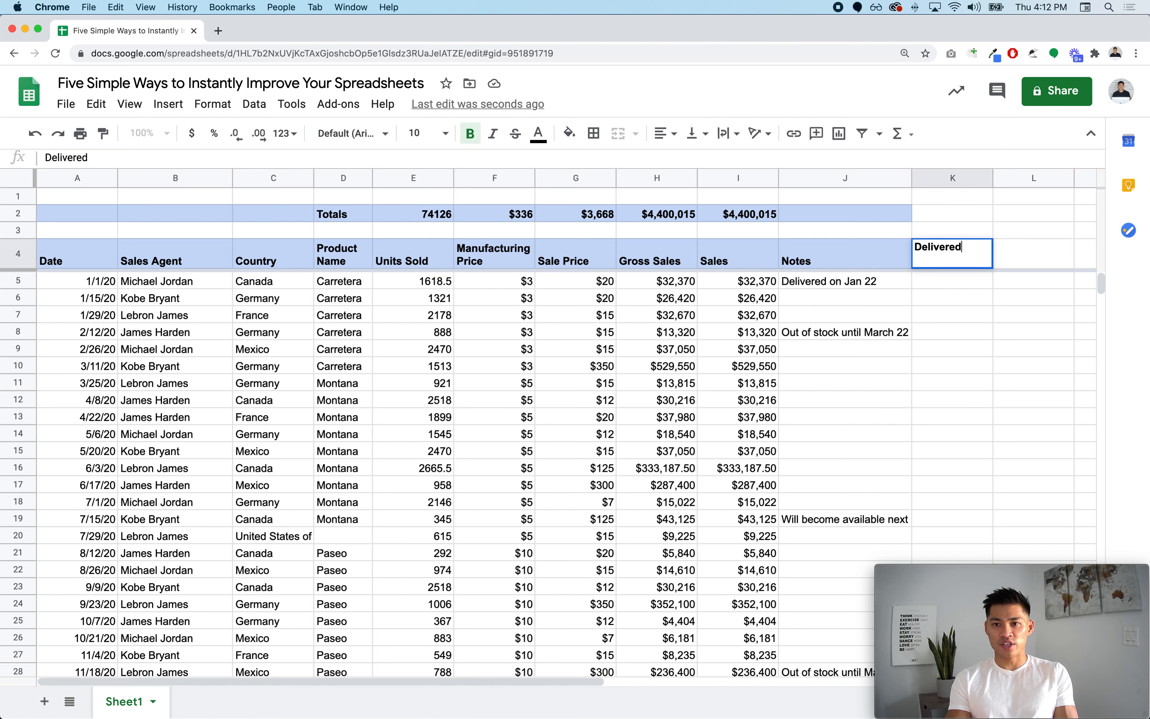
{"action": "key", "text": "Return"}
{"action": "type", "text": "yers"}
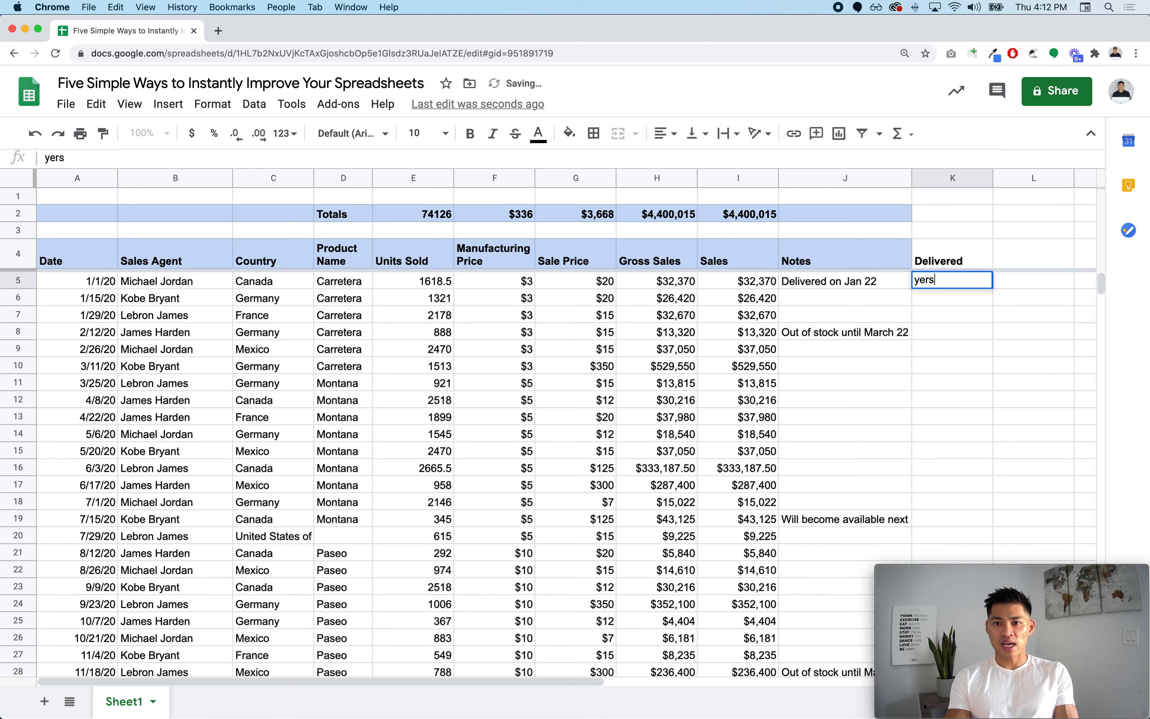
{"action": "key", "text": "Return"}
{"action": "key", "text": "Up"}
{"action": "type", "text": "yes"}
{"action": "key", "text": "Return"}
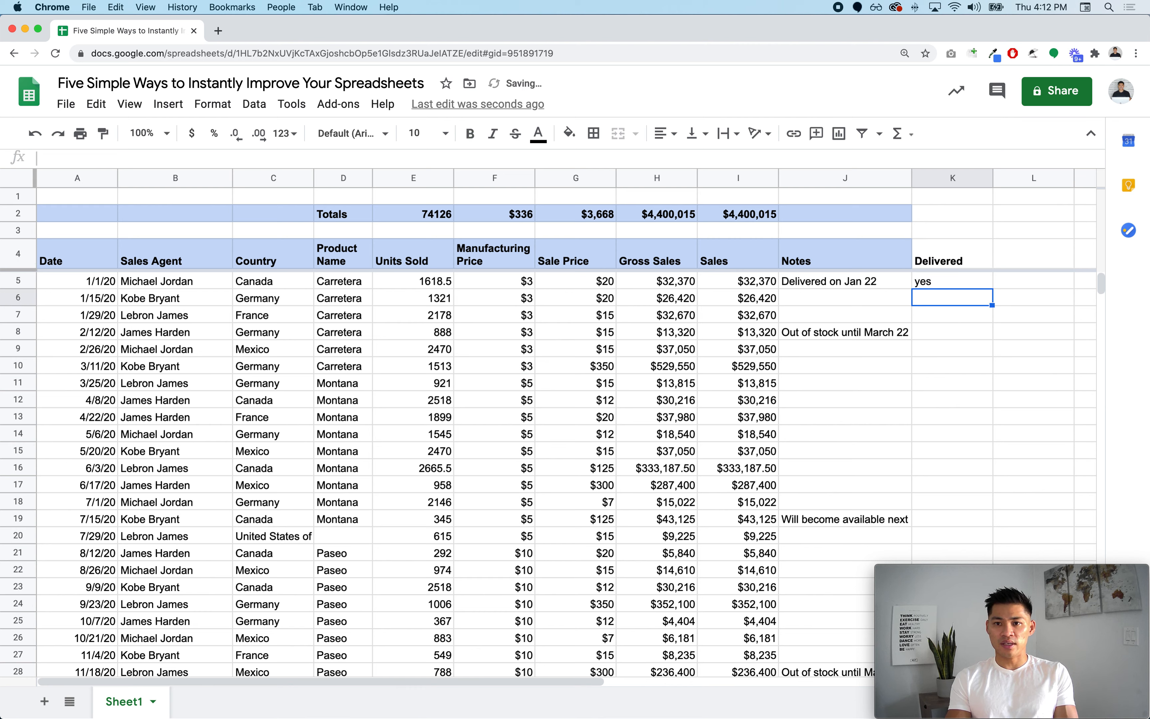
{"action": "type", "text": "No"}
{"action": "key", "text": "Return"}
{"action": "type", "text": "YES"}
{"action": "key", "text": "Return"}
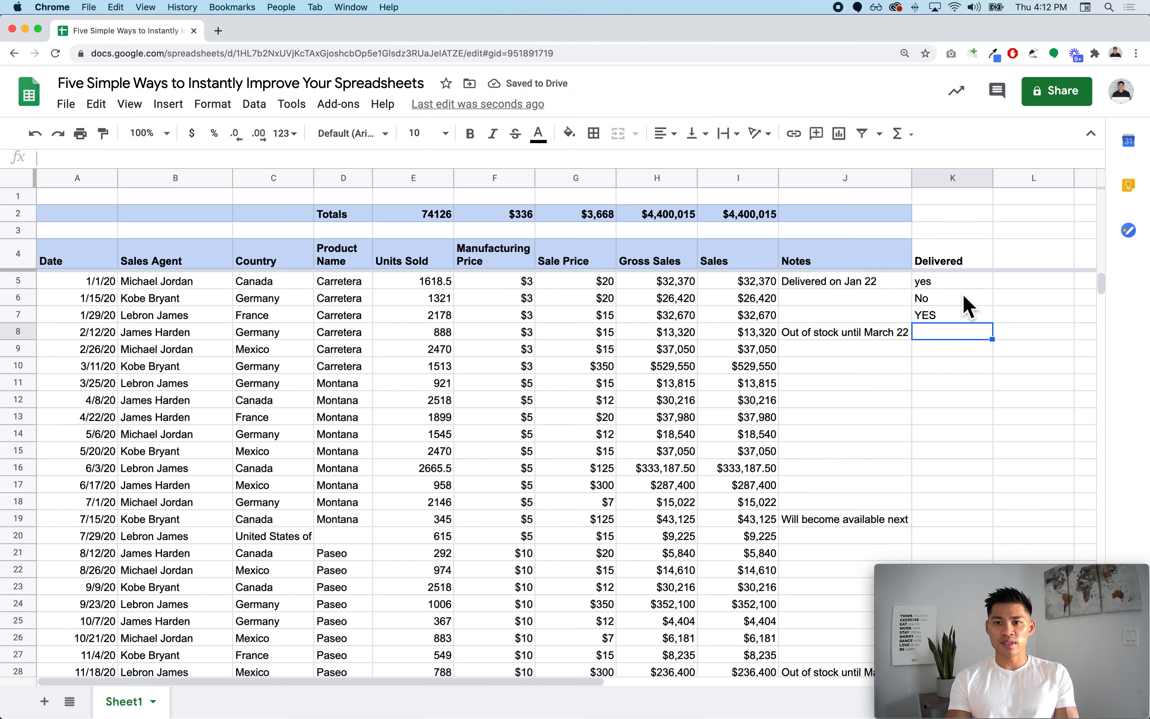
- Apply a list-of-items data validation of Yes,No to K5:K1007
{"action": "left_click_drag", "start_coordinate": [965, 283], "coordinate": [958, 456]}
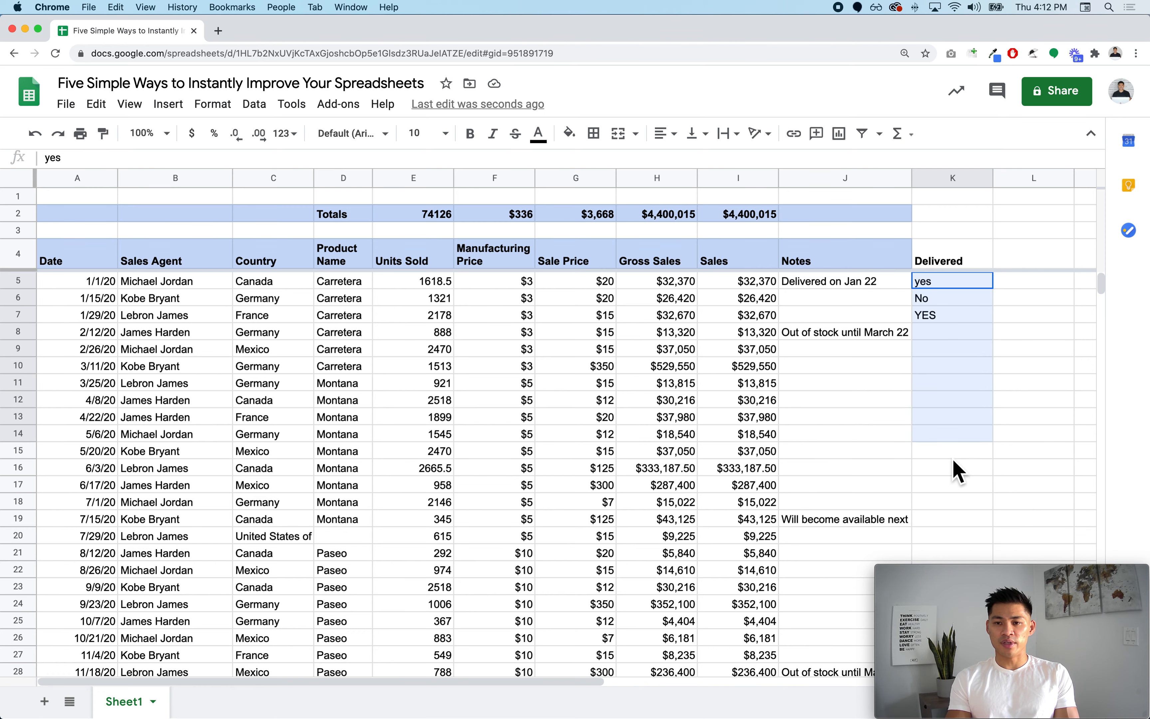
{"action": "key", "text": "super+shift+Down"}
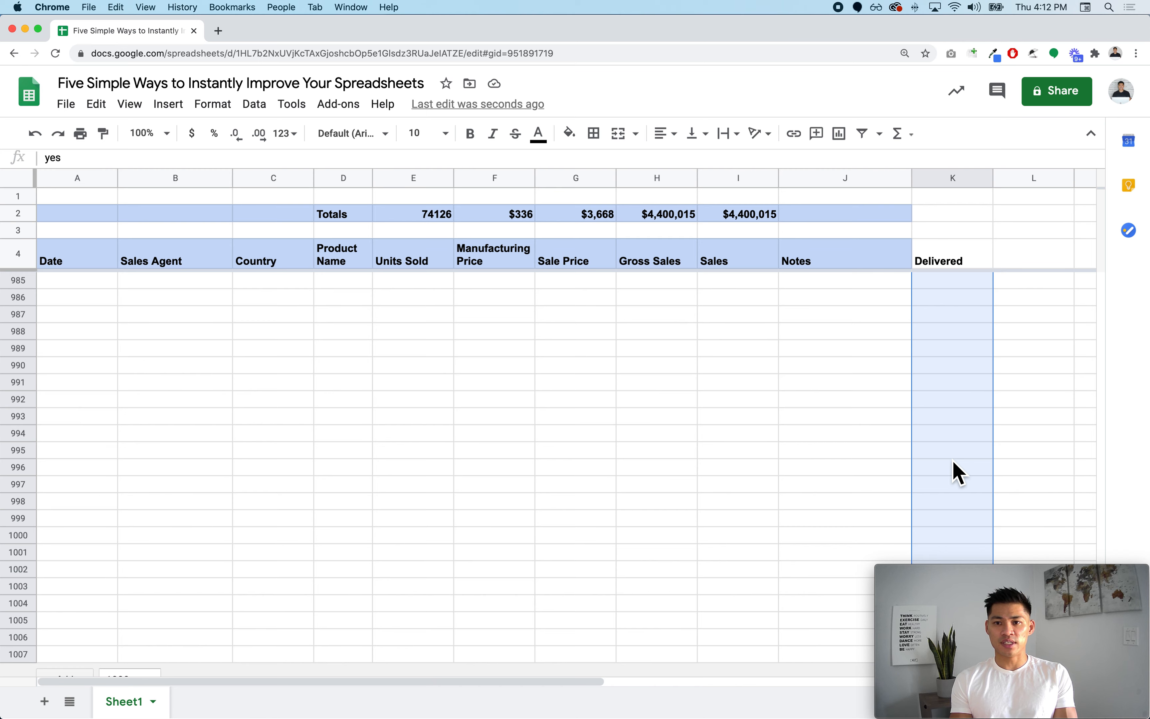
{"action": "scroll", "coordinate": [958, 473], "scroll_direction": "up", "scroll_amount": 15}
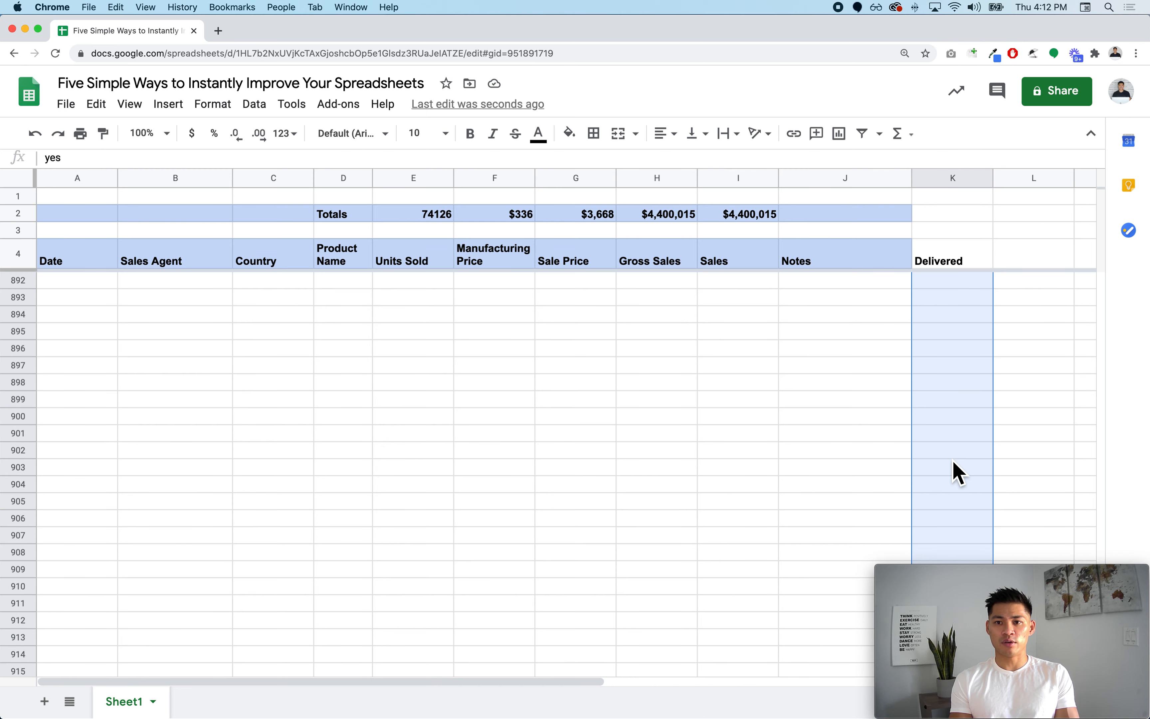
{"action": "scroll", "coordinate": [946, 312], "scroll_direction": "right", "scroll_amount": 5}
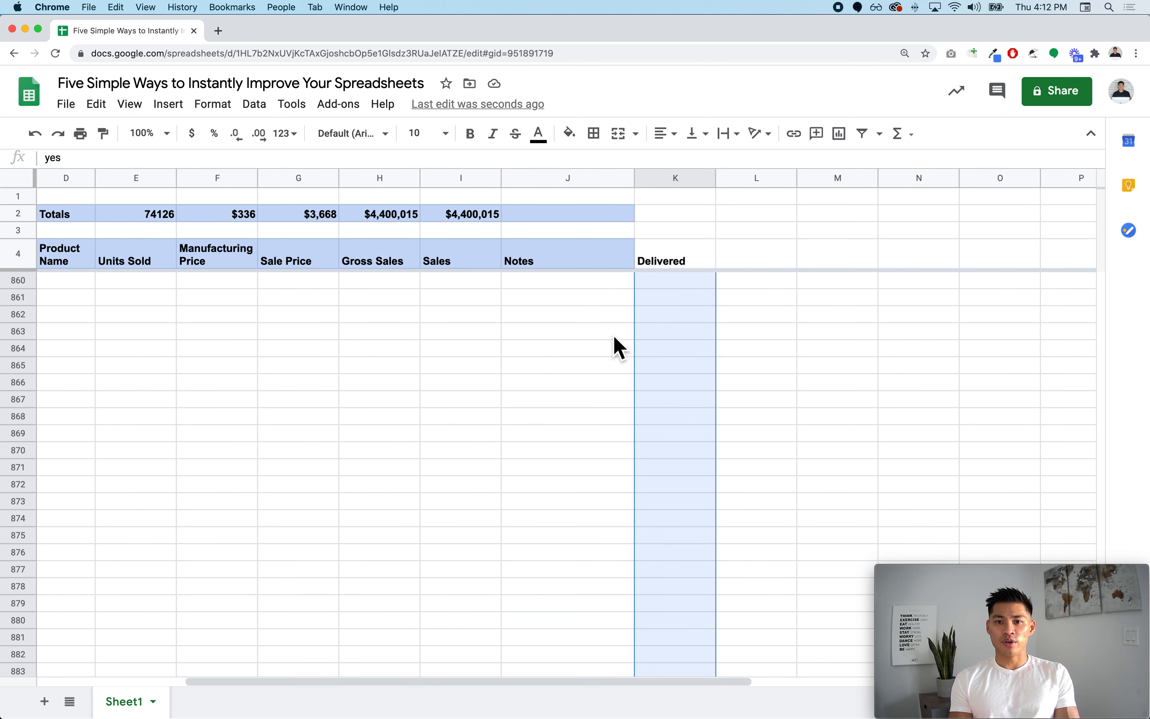
{"action": "right_click", "coordinate": [698, 346]}
{"action": "scroll", "coordinate": [734, 470], "scroll_direction": "down", "scroll_amount": 2}
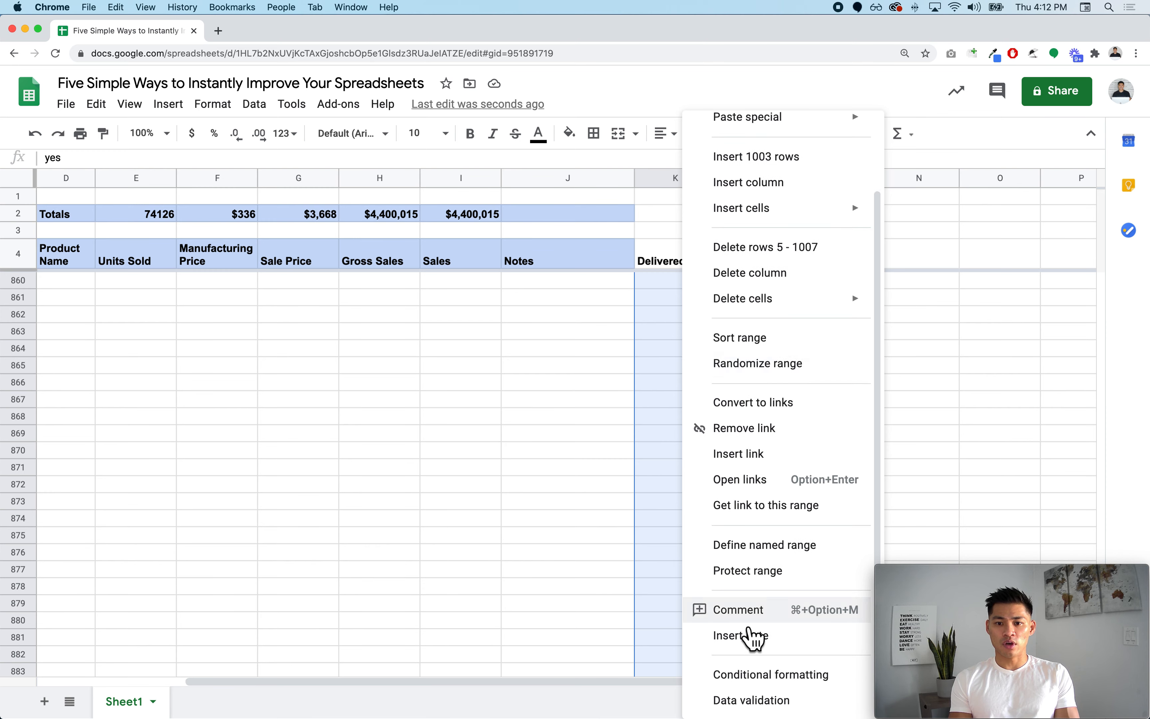
{"action": "left_click", "coordinate": [761, 704]}
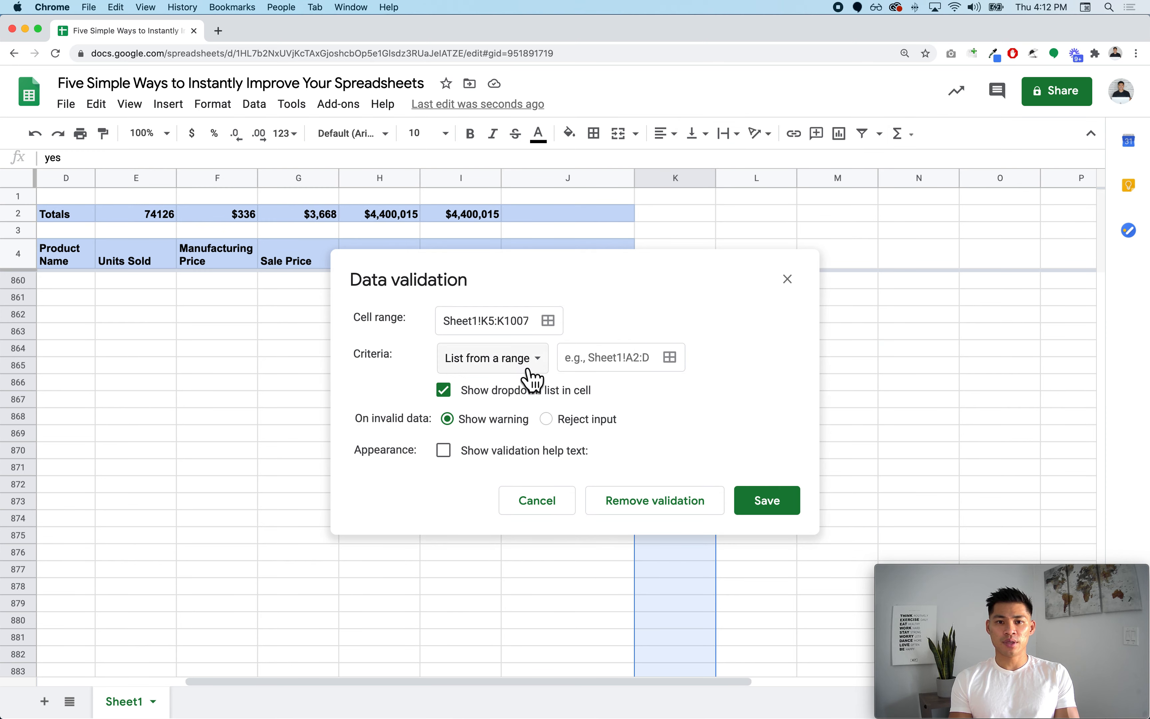
{"action": "left_click", "coordinate": [545, 365]}
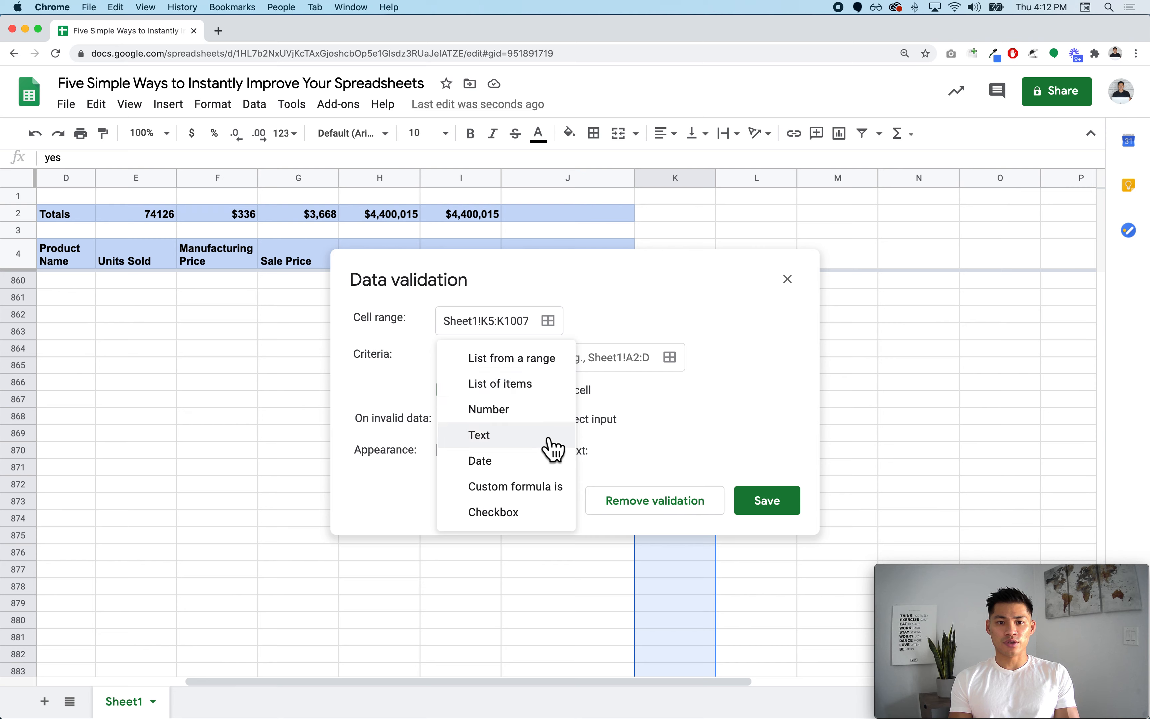
{"action": "left_click", "coordinate": [550, 383]}
{"action": "left_click", "coordinate": [580, 365]}
{"action": "type", "text": "Yes,"}
{"action": "left_click", "coordinate": [780, 509]}
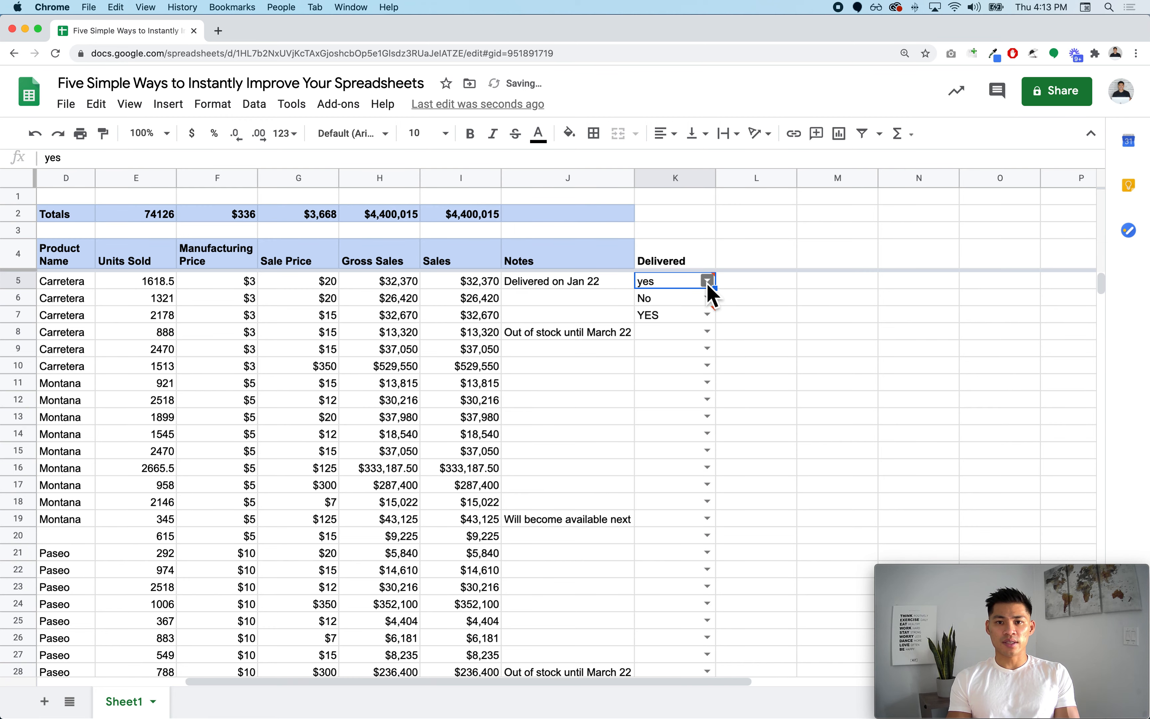
- Pick Yes, No and Yes from the dropdowns in K5, K6 and K7
{"action": "mouse_move", "coordinate": [711, 286]}
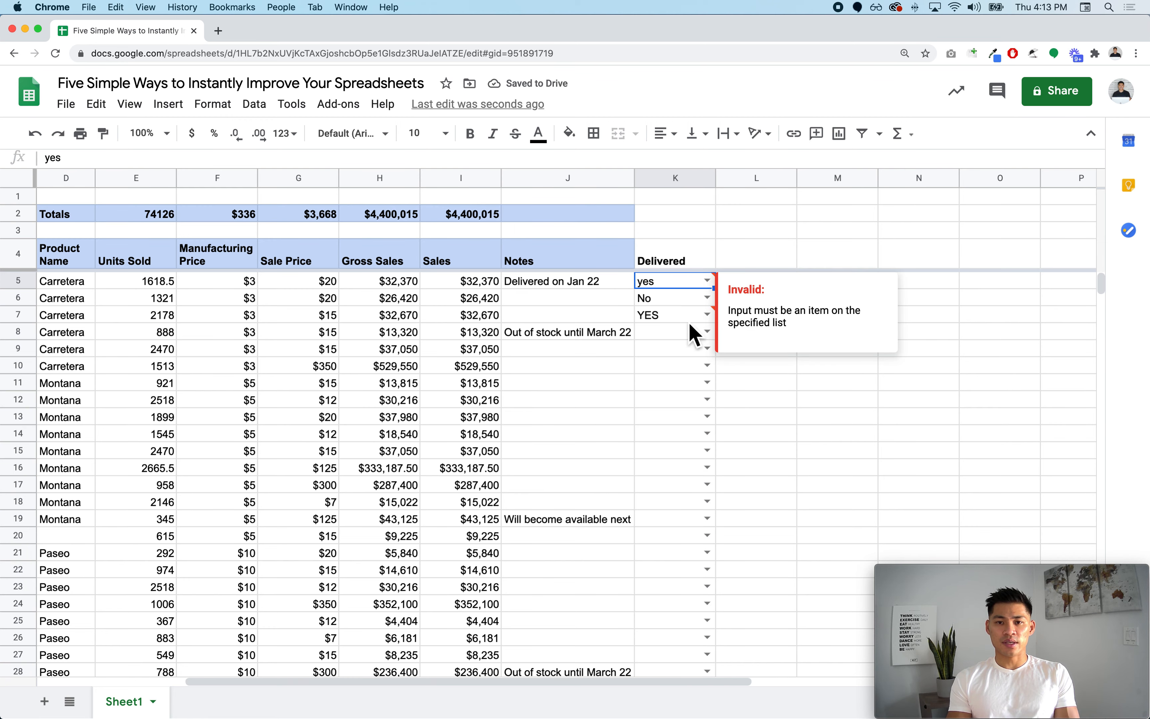
{"action": "left_click", "coordinate": [708, 281]}
{"action": "left_click", "coordinate": [708, 302]}
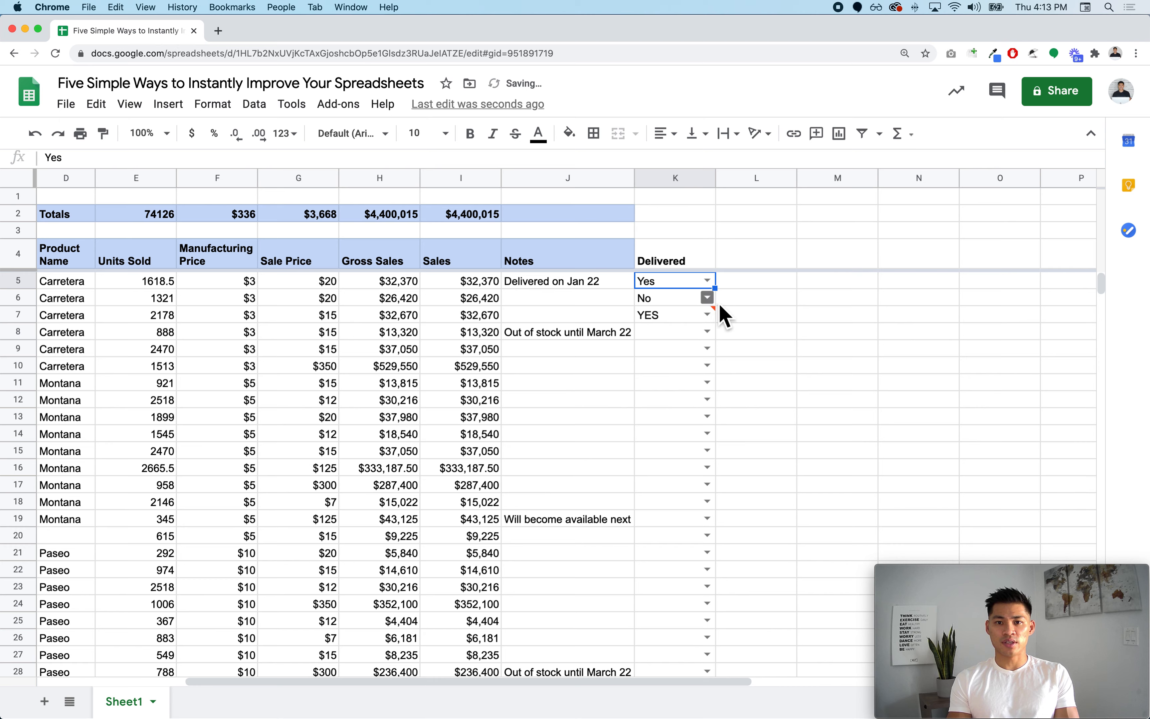
{"action": "left_click", "coordinate": [707, 298]}
{"action": "left_click", "coordinate": [711, 318]}
{"action": "left_click", "coordinate": [708, 316]}
{"action": "left_click", "coordinate": [693, 341]}
- Fill the Delivered heading in K4 with light blue
{"action": "left_click", "coordinate": [671, 259]}
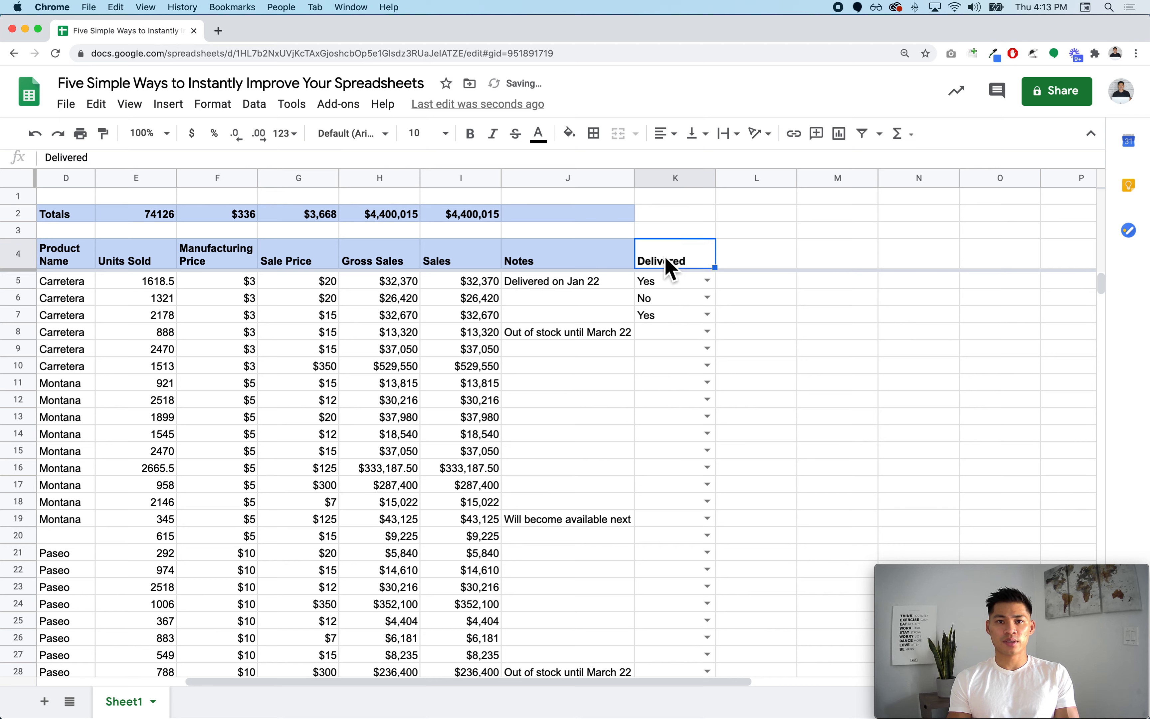
{"action": "left_click", "coordinate": [568, 134]}
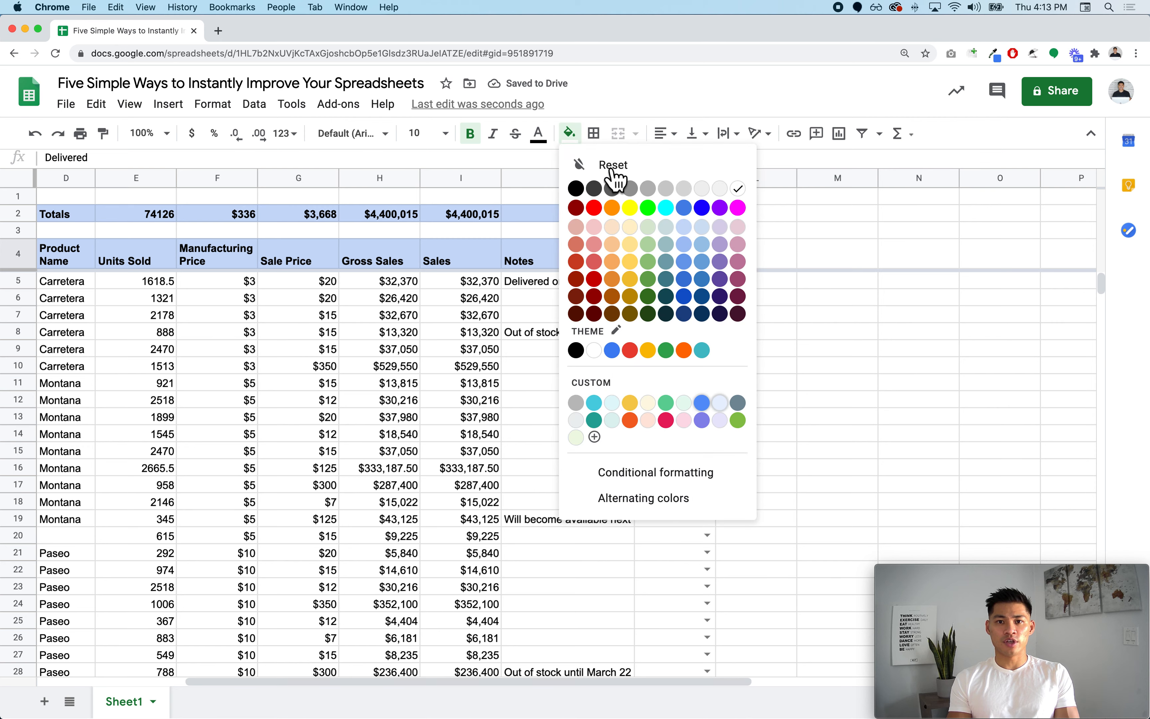
{"action": "left_click", "coordinate": [688, 226]}
{"action": "left_click", "coordinate": [689, 319]}
{"action": "scroll", "coordinate": [692, 318], "scroll_direction": "left", "scroll_amount": 5}
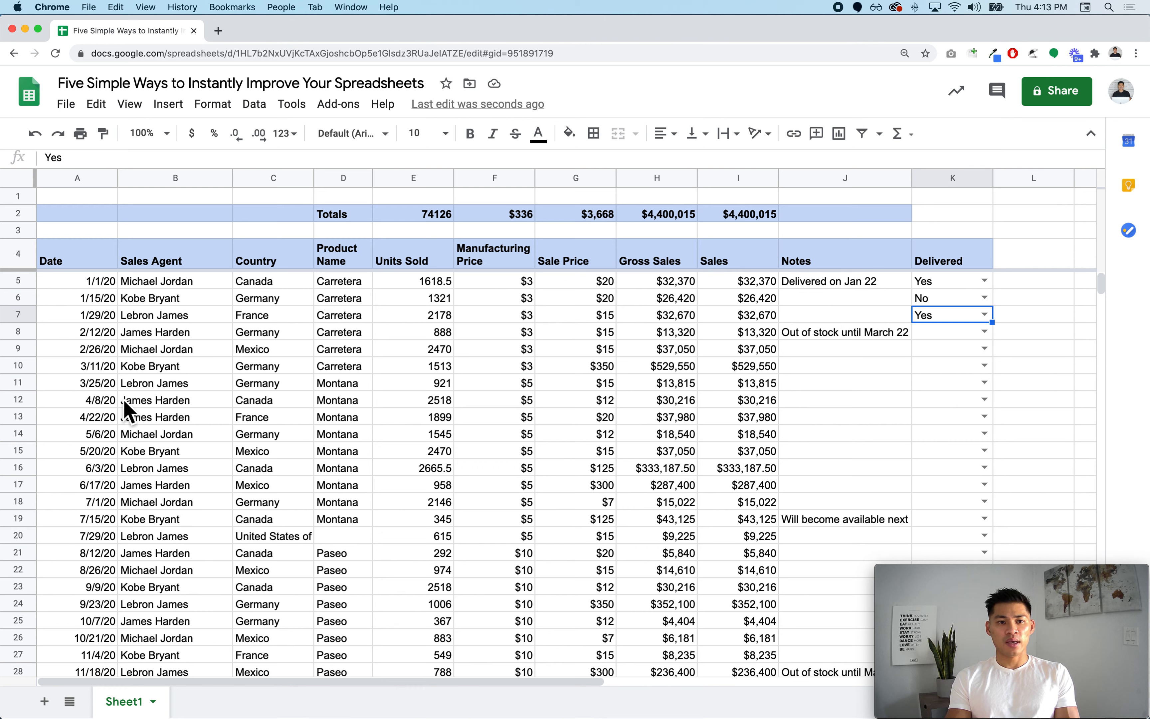
- Add a new sheet and rename its tab to 'Dropdown Menu'
{"action": "left_click", "coordinate": [53, 705]}
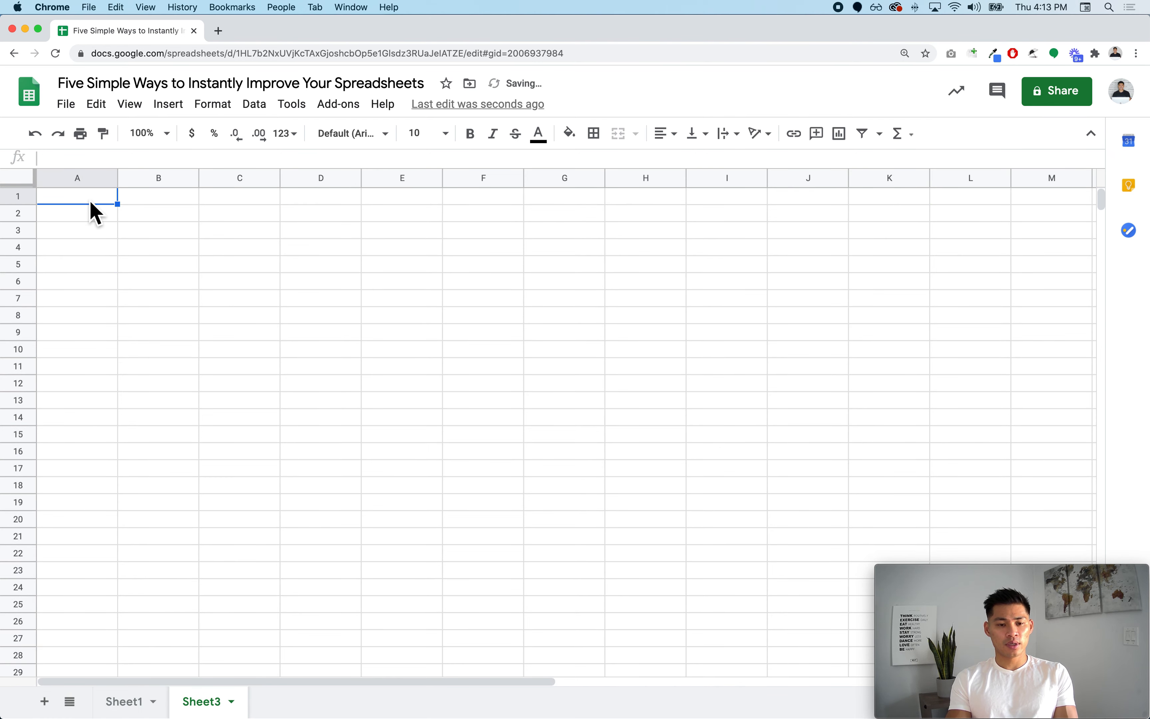
{"action": "double_click", "coordinate": [217, 706]}
{"action": "type", "text": "Dropdown Menu"}
{"action": "key", "text": "Return"}
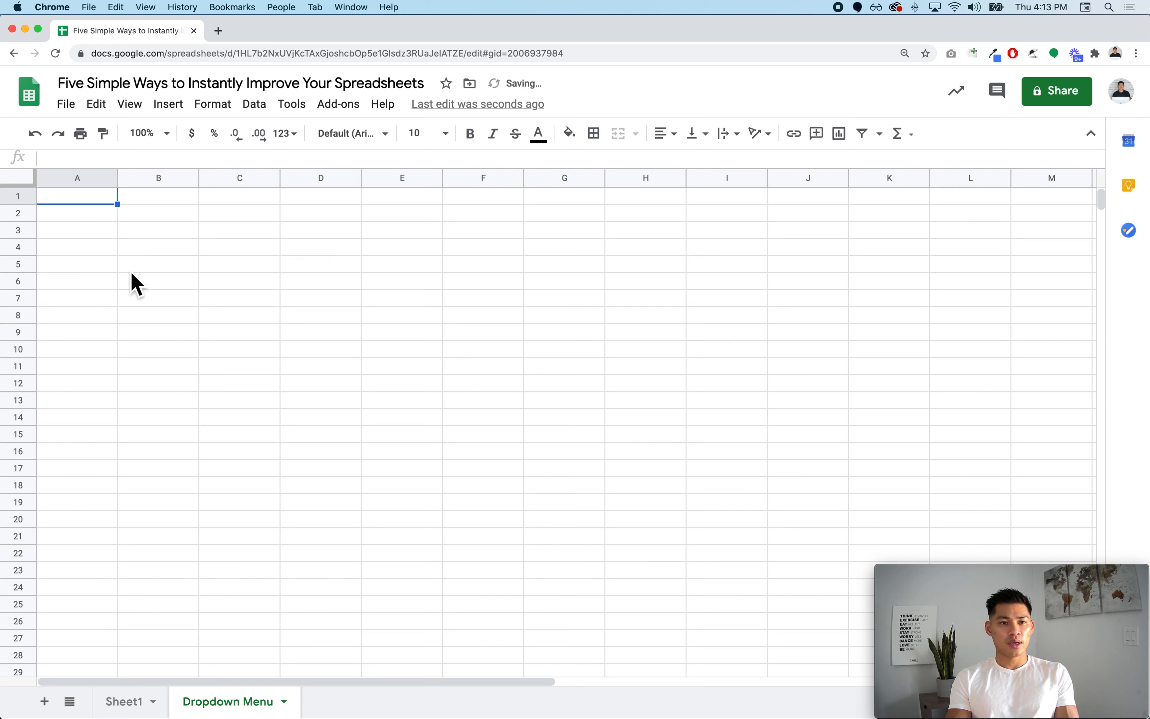
- Enter 'Sales Agent' in A1 and four agent names in A2:A5
{"action": "type", "text": "Sales Agent"}
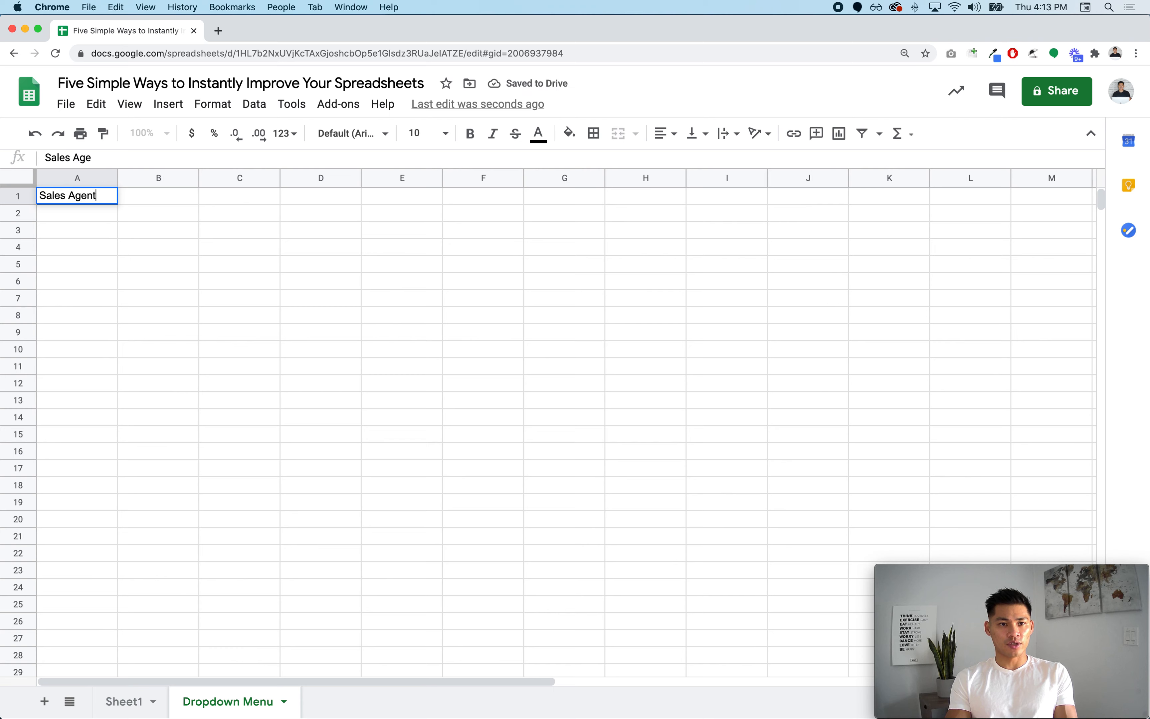
{"action": "key", "text": "Return"}
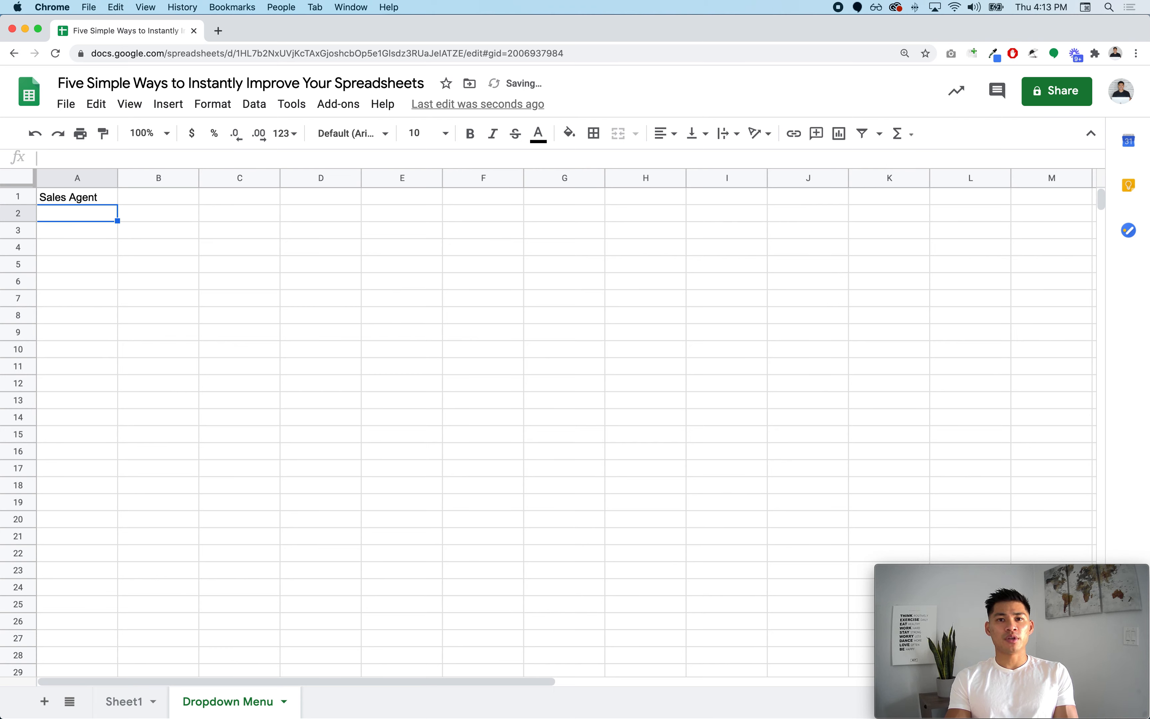
{"action": "type", "text": "Micahel"}
{"action": "type", "text": "hael"}
{"action": "type", "text": " Jordan"}
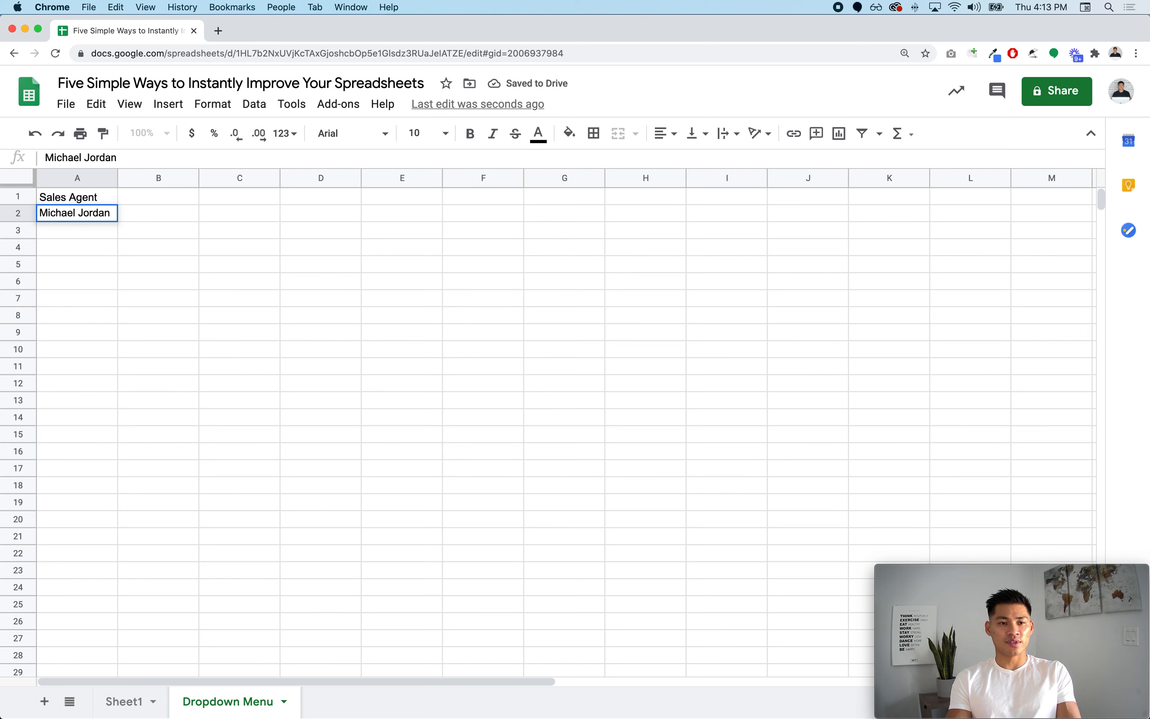
{"action": "key", "text": "Return"}
{"action": "type", "text": "Kobe Bryant"}
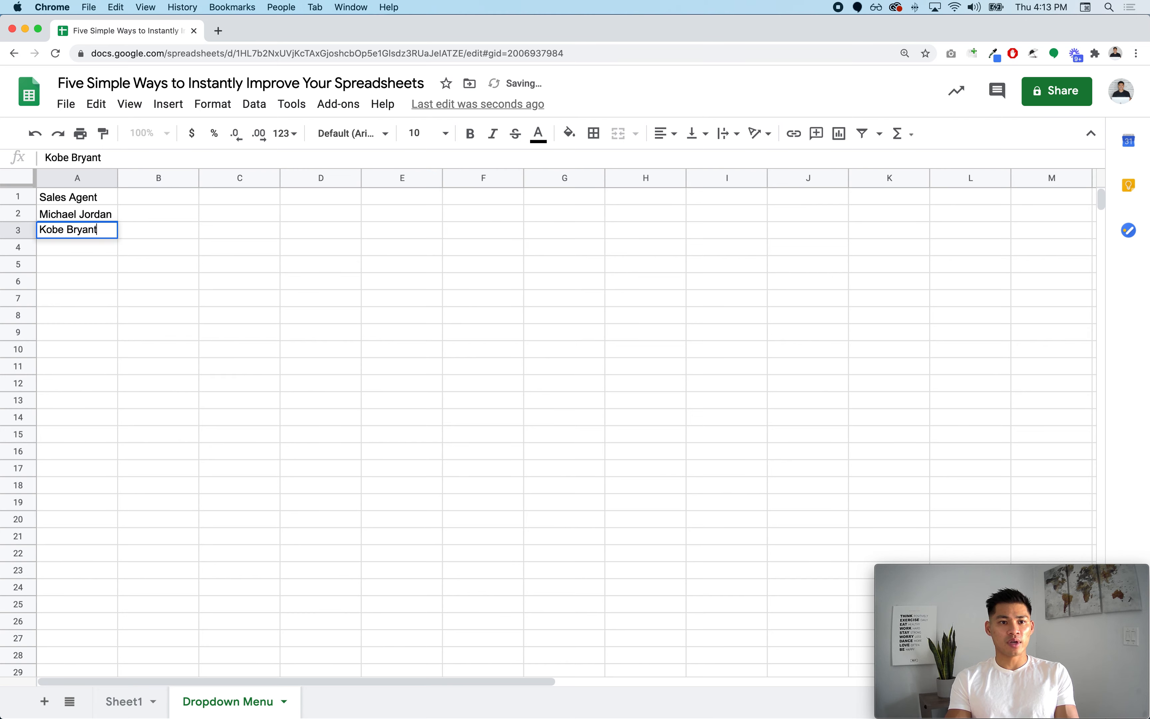
{"action": "key", "text": "Return"}
{"action": "type", "text": "James Harden"}
{"action": "key", "text": "Return"}
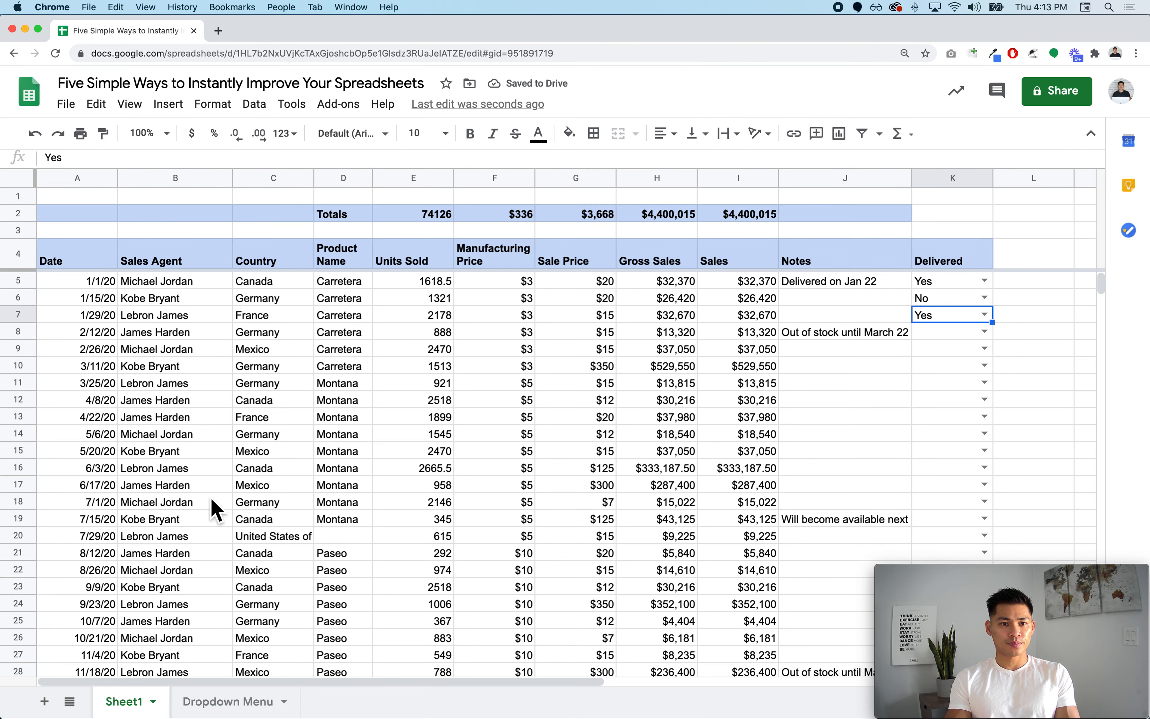
{"action": "left_click", "coordinate": [248, 703]}
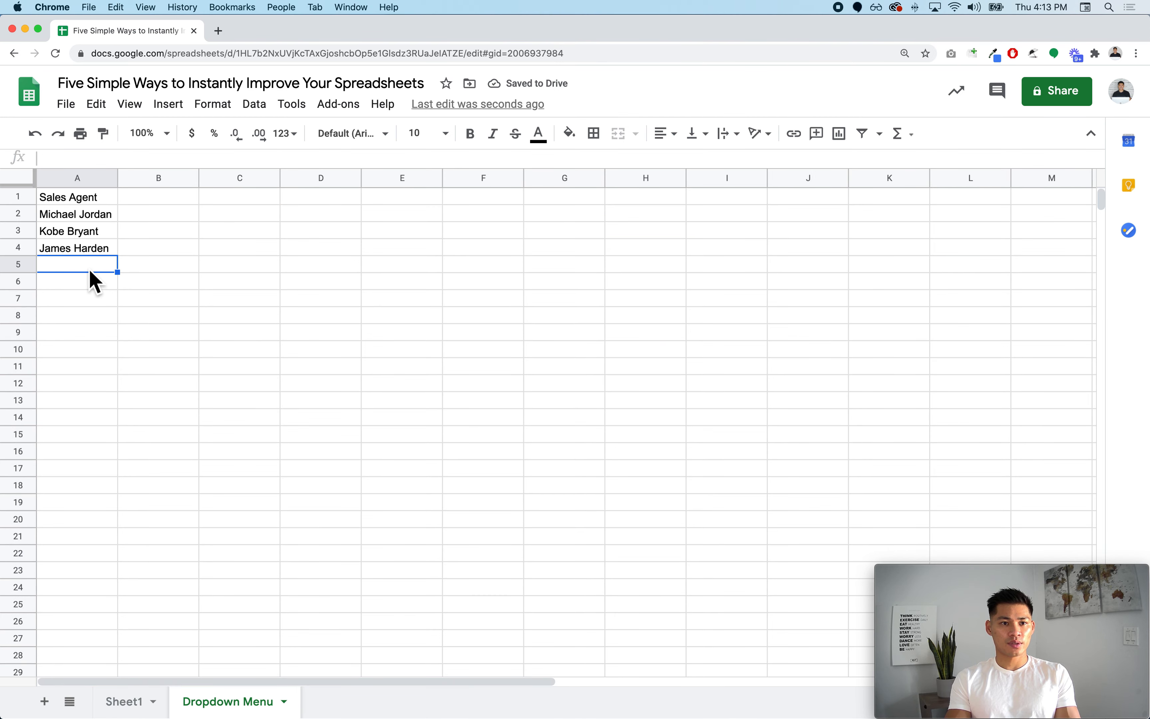
{"action": "type", "text": "Lr"}
{"action": "type", "text": "bron "}
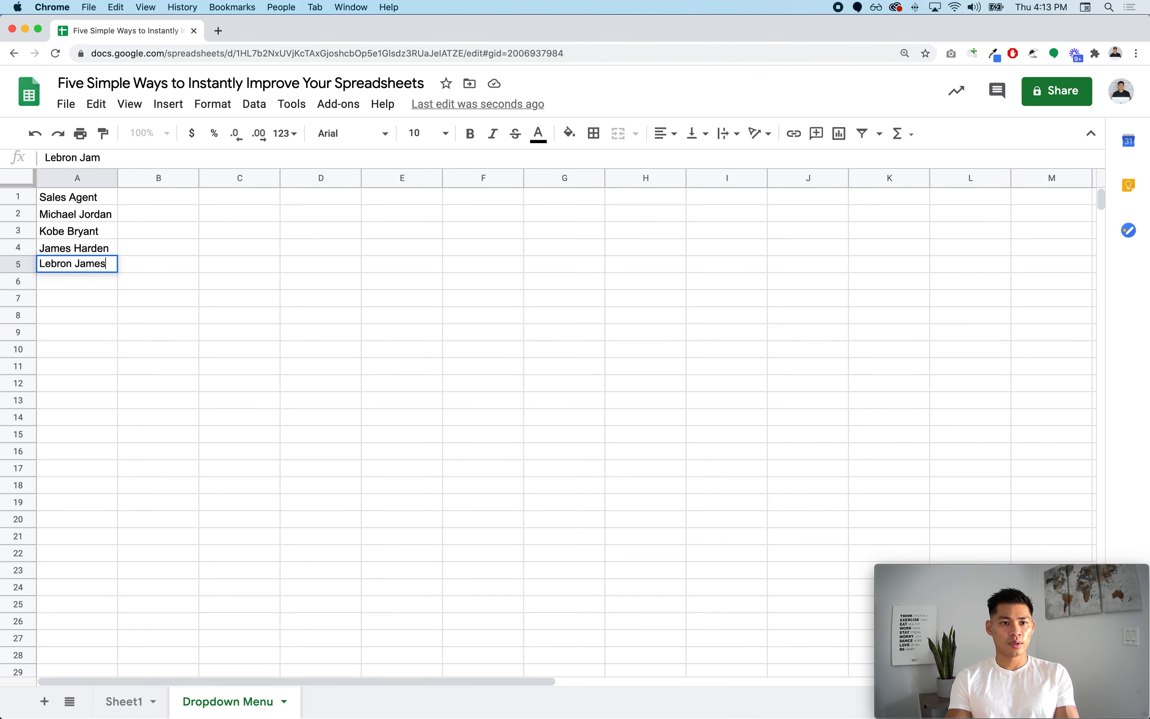
{"action": "type", "text": "James"}
{"action": "key", "text": "Return"}
{"action": "left_click", "coordinate": [140, 702]}
- Validate B5:B1007 as a dropdown list from the range 'Dropdown Menu'!A2:A20
{"action": "left_click_drag", "start_coordinate": [159, 285], "coordinate": [202, 556]}
{"action": "key", "text": "super+shift+Down"}
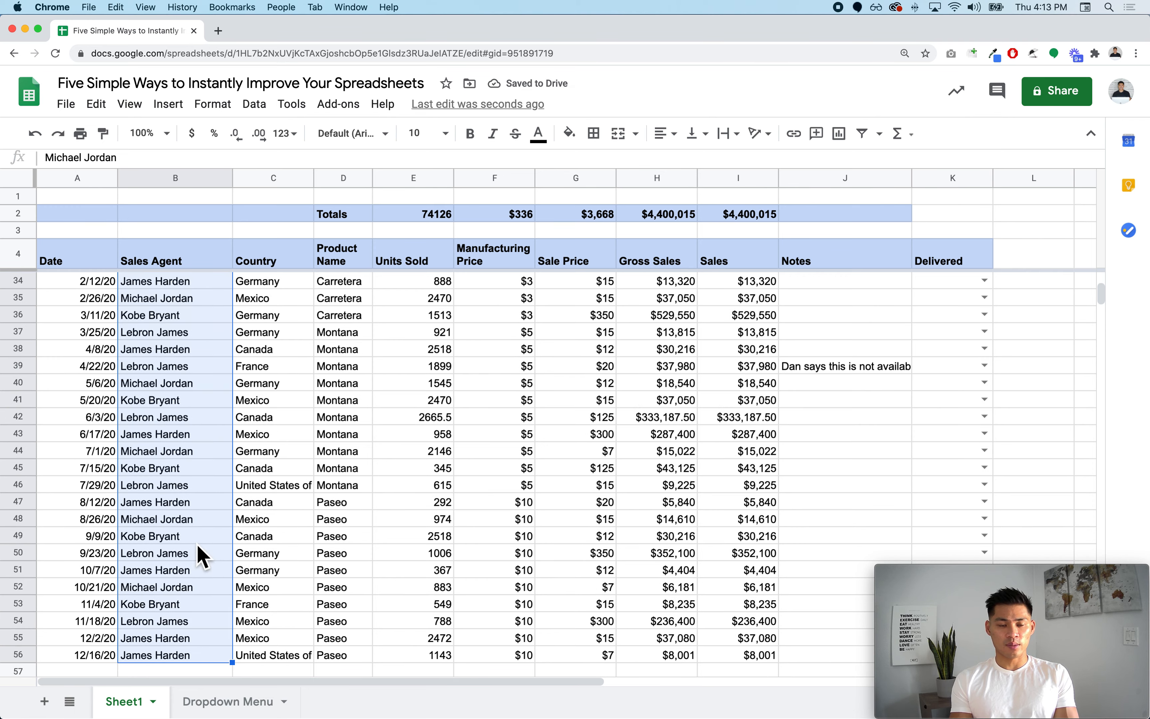
{"action": "key", "text": "super+shift+Down"}
{"action": "right_click", "coordinate": [199, 553]}
{"action": "scroll", "coordinate": [266, 684], "scroll_direction": "down", "scroll_amount": 2}
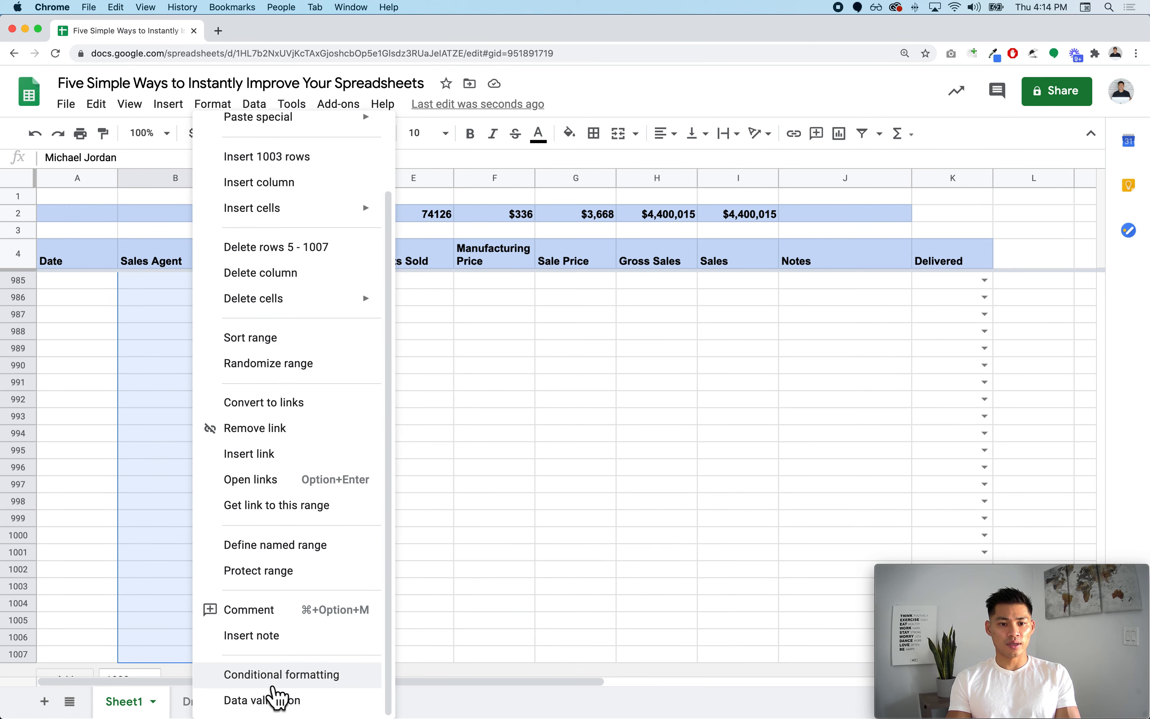
{"action": "left_click", "coordinate": [278, 697]}
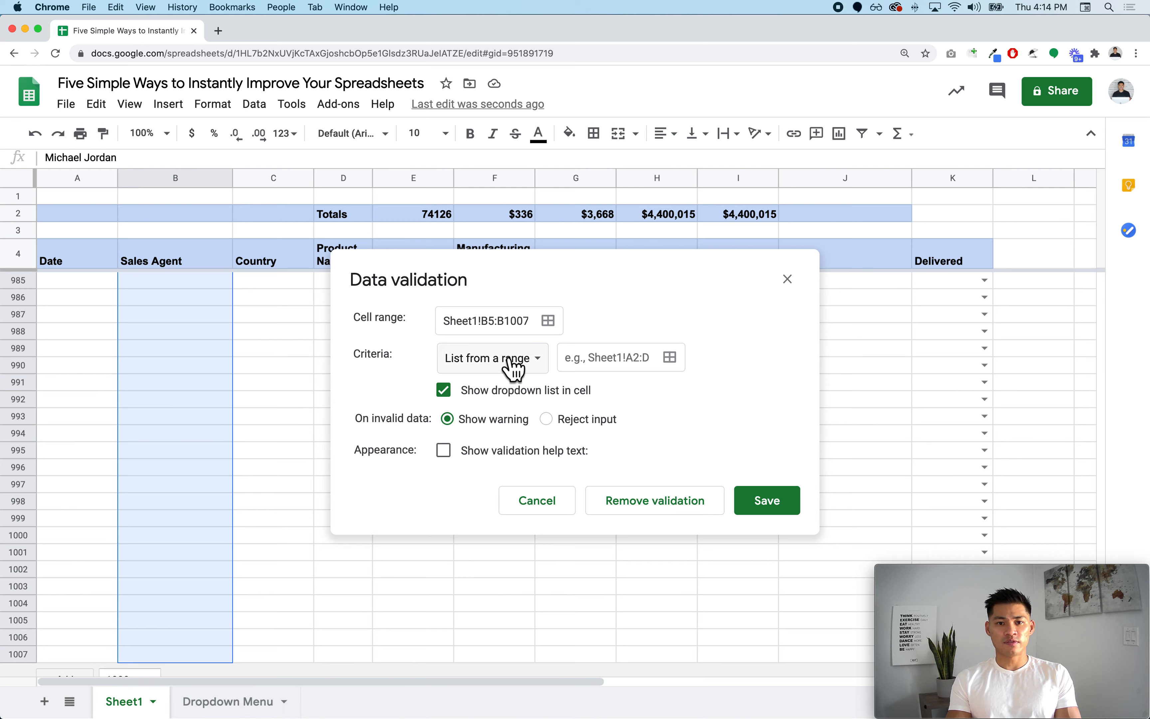
{"action": "left_click", "coordinate": [683, 370]}
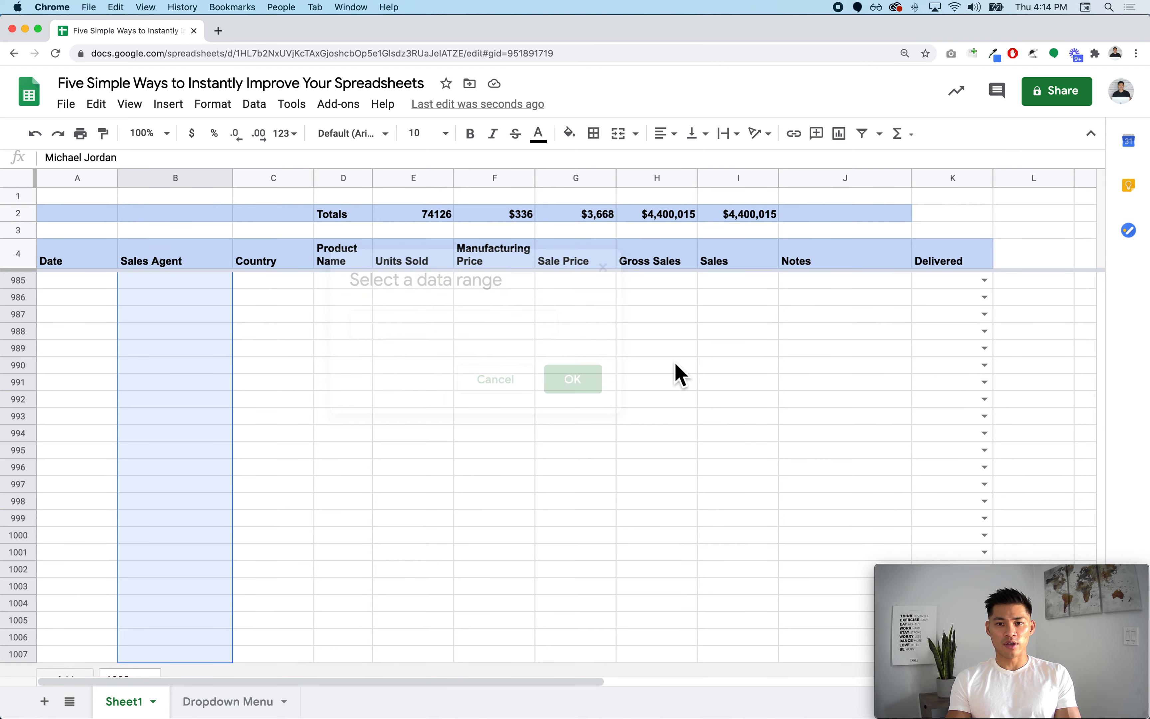
{"action": "left_click", "coordinate": [231, 702]}
{"action": "left_click_drag", "start_coordinate": [91, 217], "coordinate": [102, 521]}
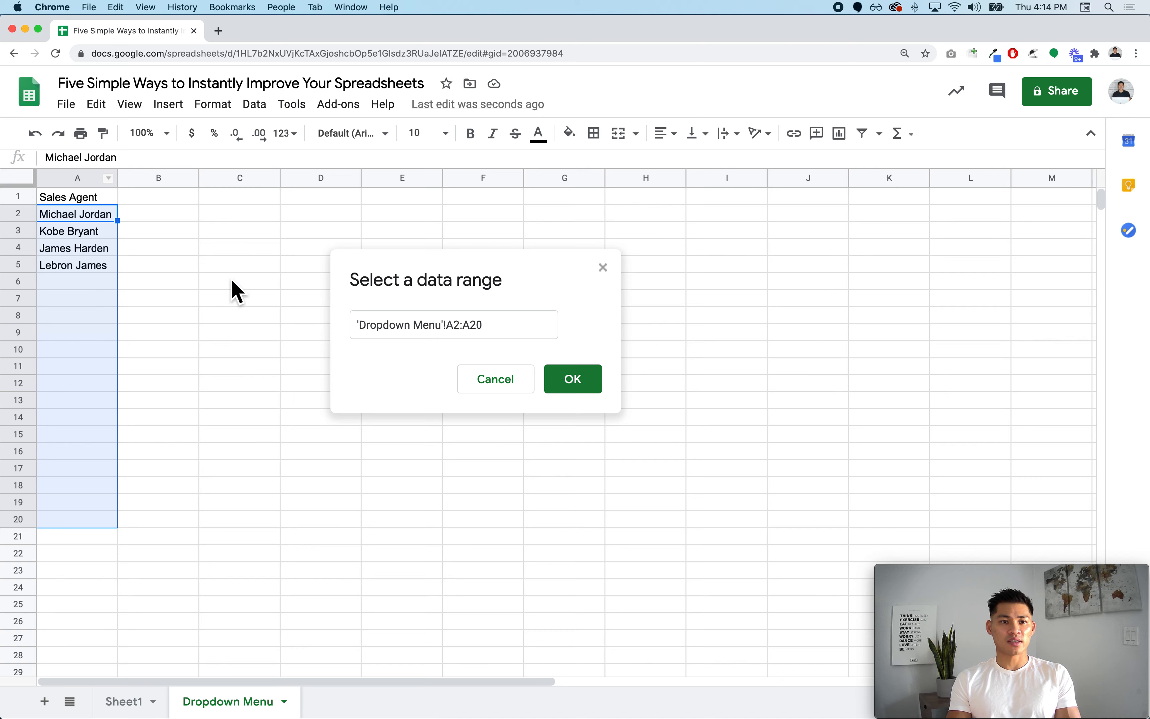
{"action": "left_click", "coordinate": [573, 379]}
{"action": "left_click", "coordinate": [762, 501]}
{"action": "left_click", "coordinate": [174, 711]}
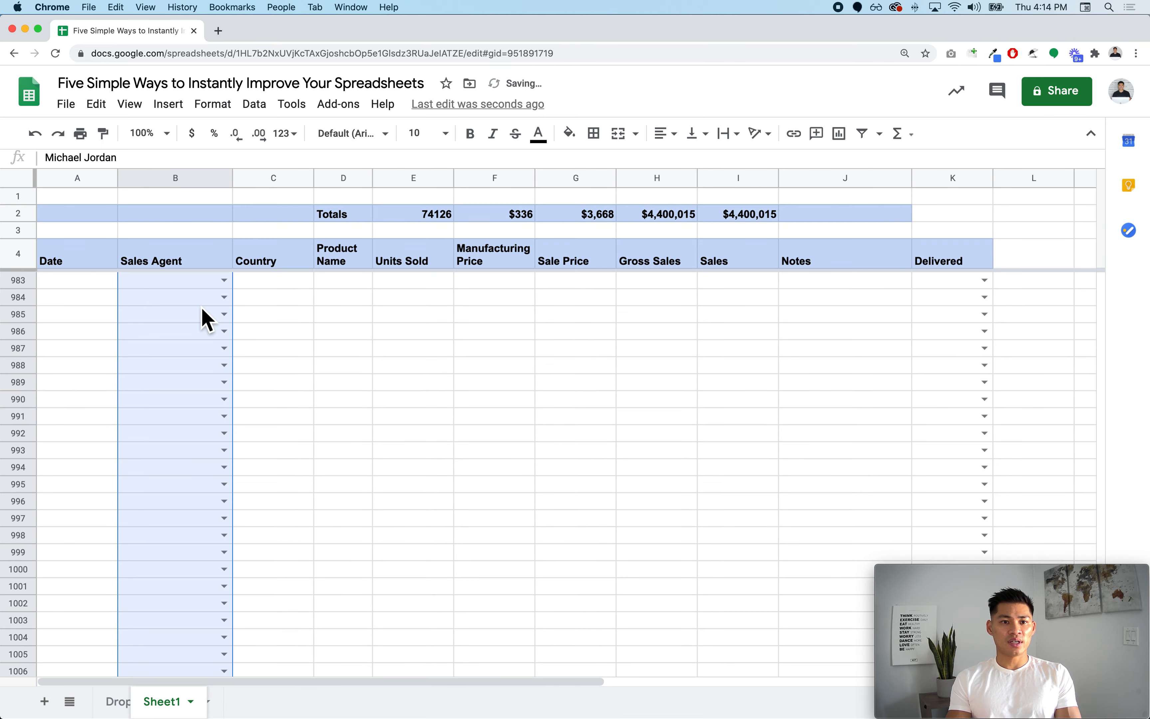
- Check the agent dropdown on B5 without changing its value
{"action": "left_click", "coordinate": [228, 288]}
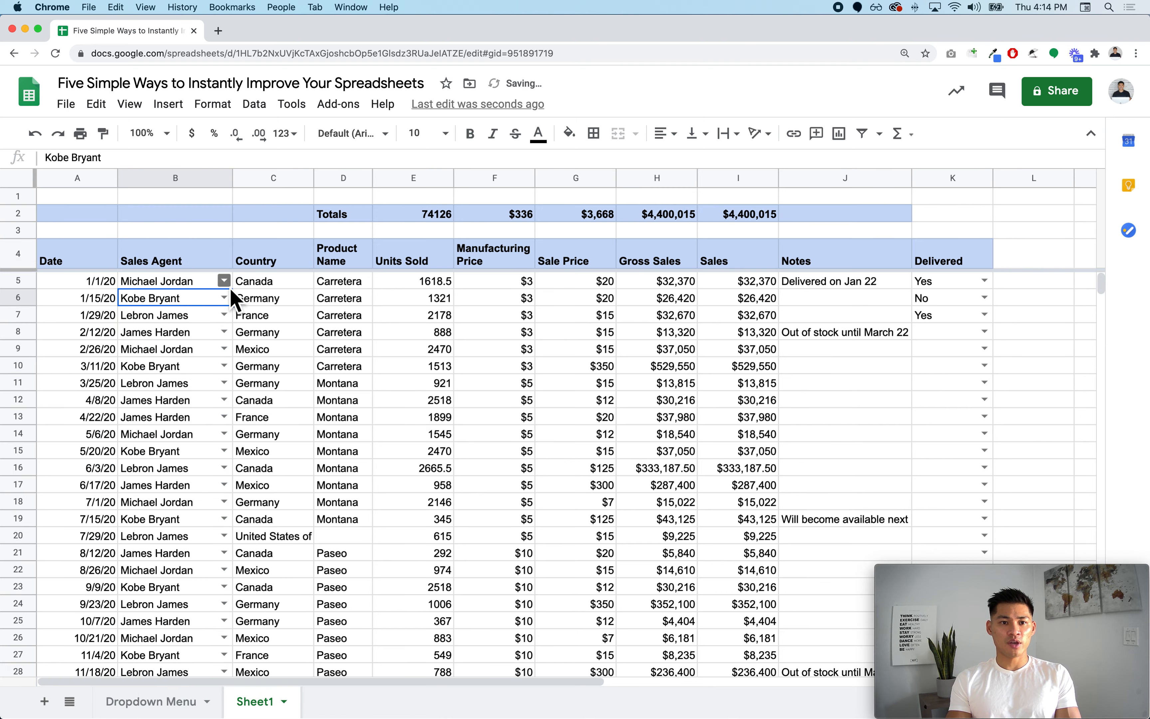
{"action": "left_click", "coordinate": [231, 288]}
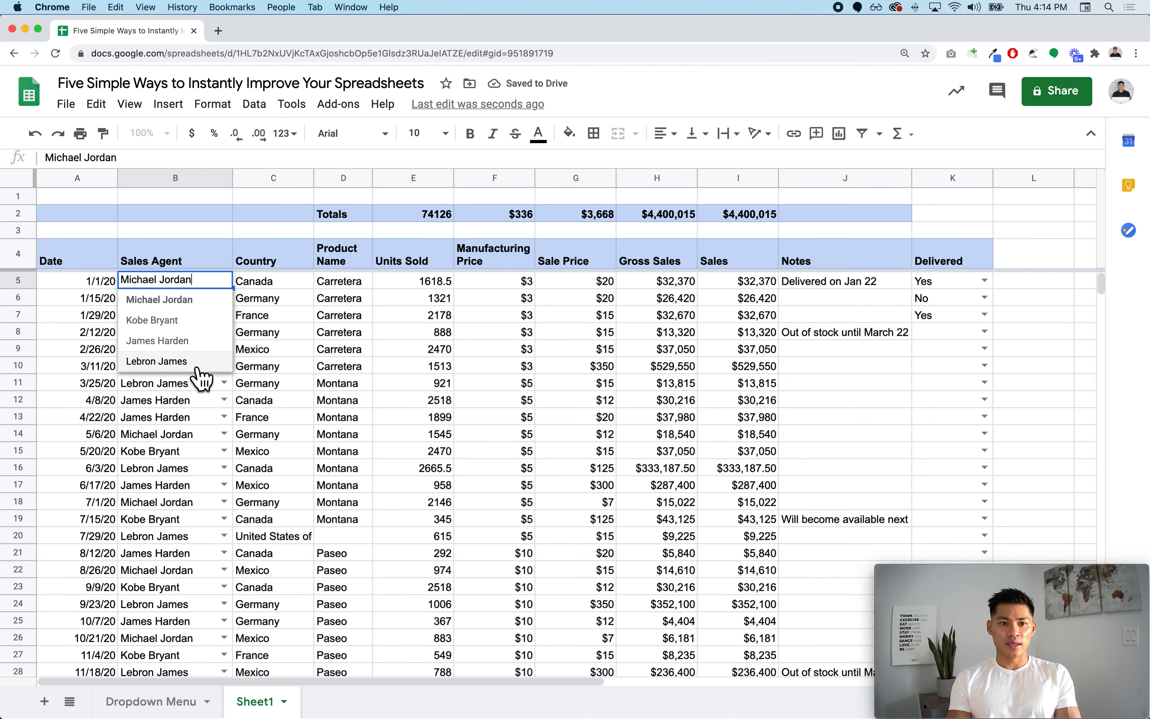
{"action": "left_click", "coordinate": [195, 434]}
{"action": "scroll", "coordinate": [196, 435], "scroll_direction": "down", "scroll_amount": 3}
{"action": "scroll", "coordinate": [196, 435], "scroll_direction": "down", "scroll_amount": 10}
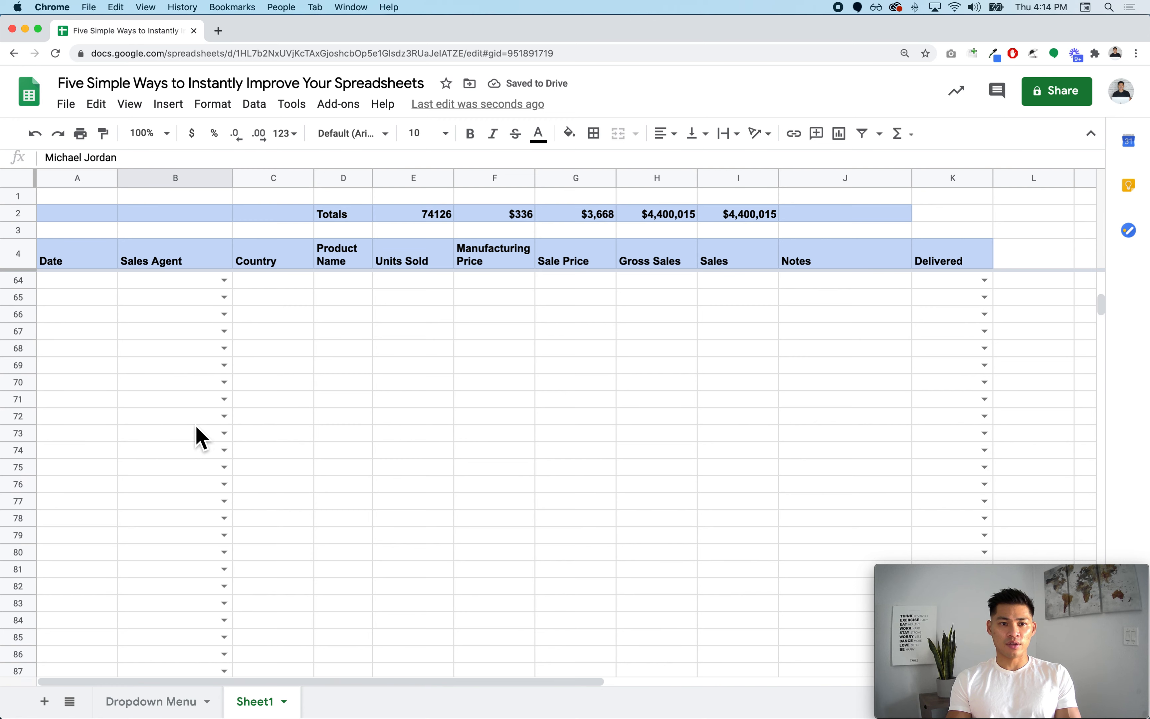
- Enter an agent in B57 by accepting the autocomplete suggestion, then check K55's Yes/No list
{"action": "left_click", "coordinate": [231, 314]}
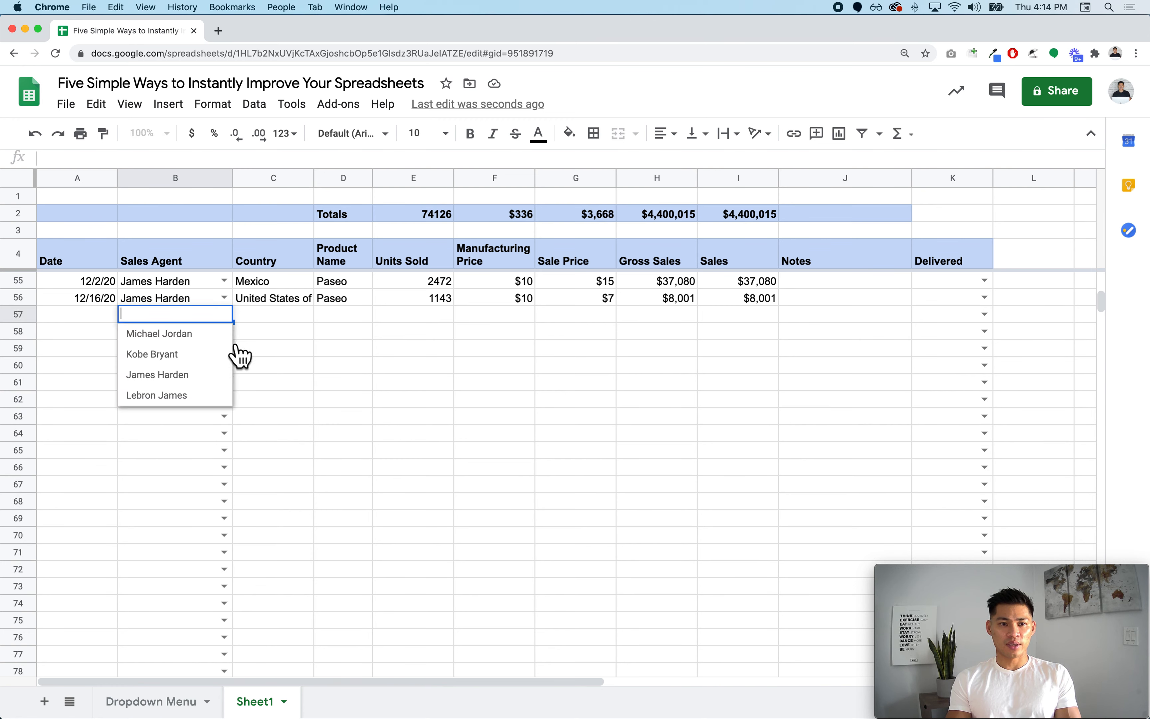
{"action": "left_click", "coordinate": [211, 334]}
{"action": "key", "text": "BackSpace"}
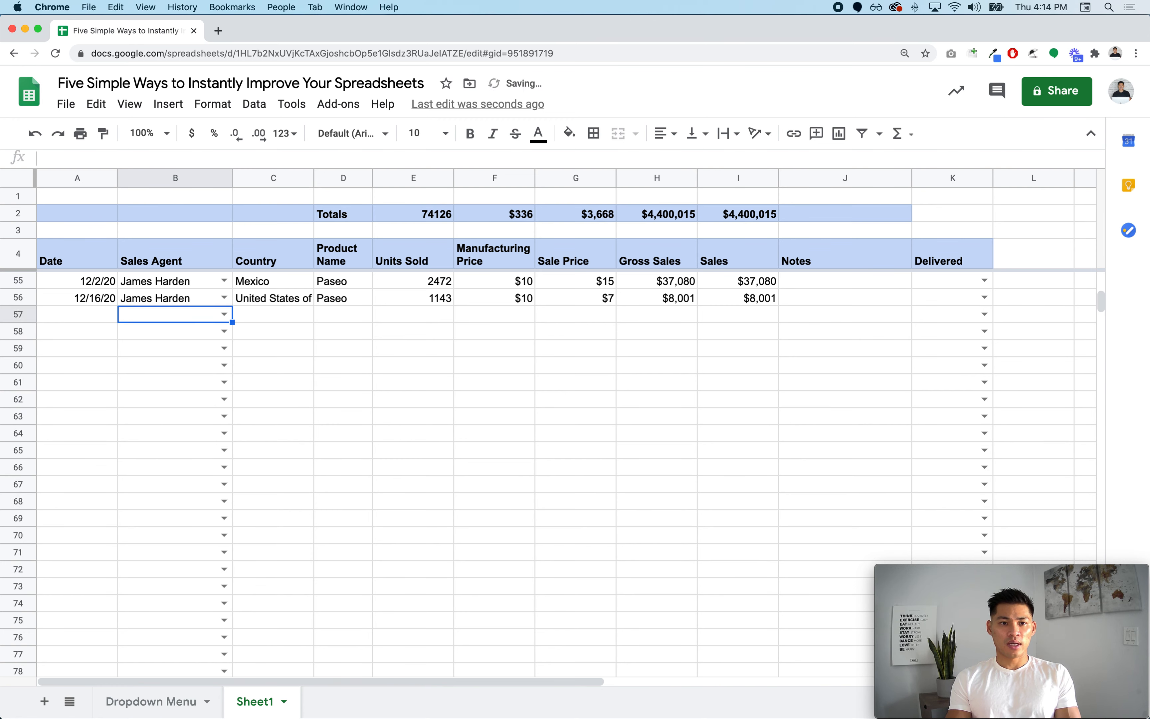
{"action": "type", "text": "michae"}
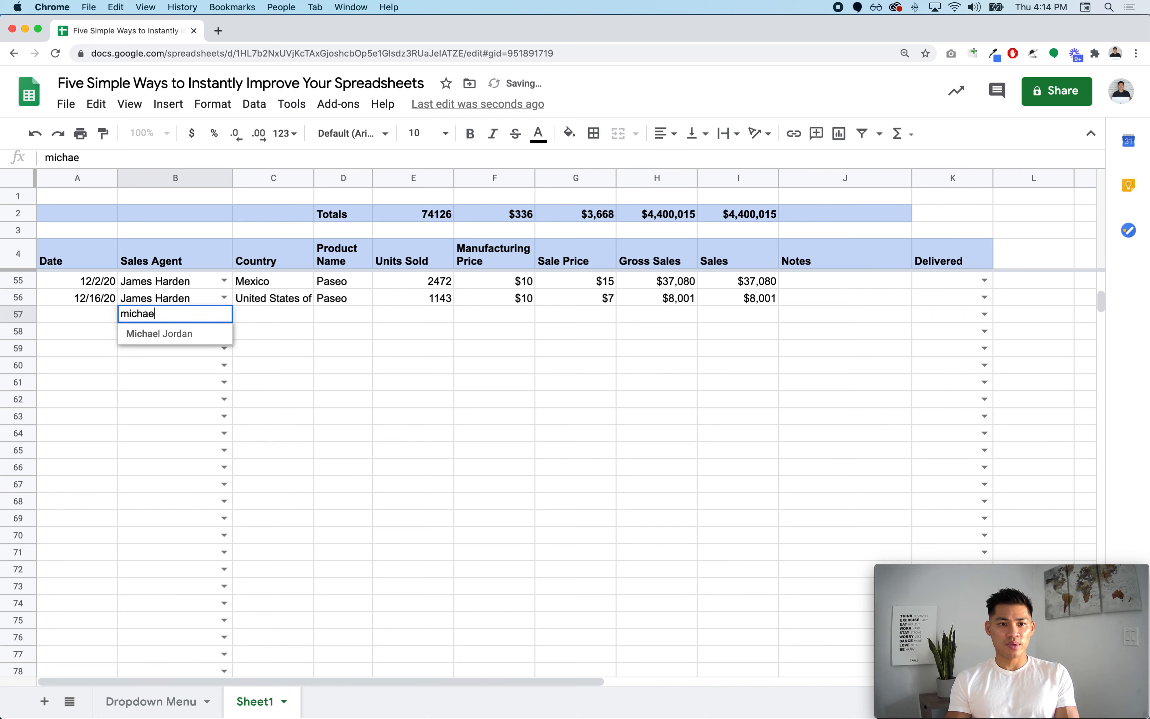
{"action": "left_click", "coordinate": [184, 334]}
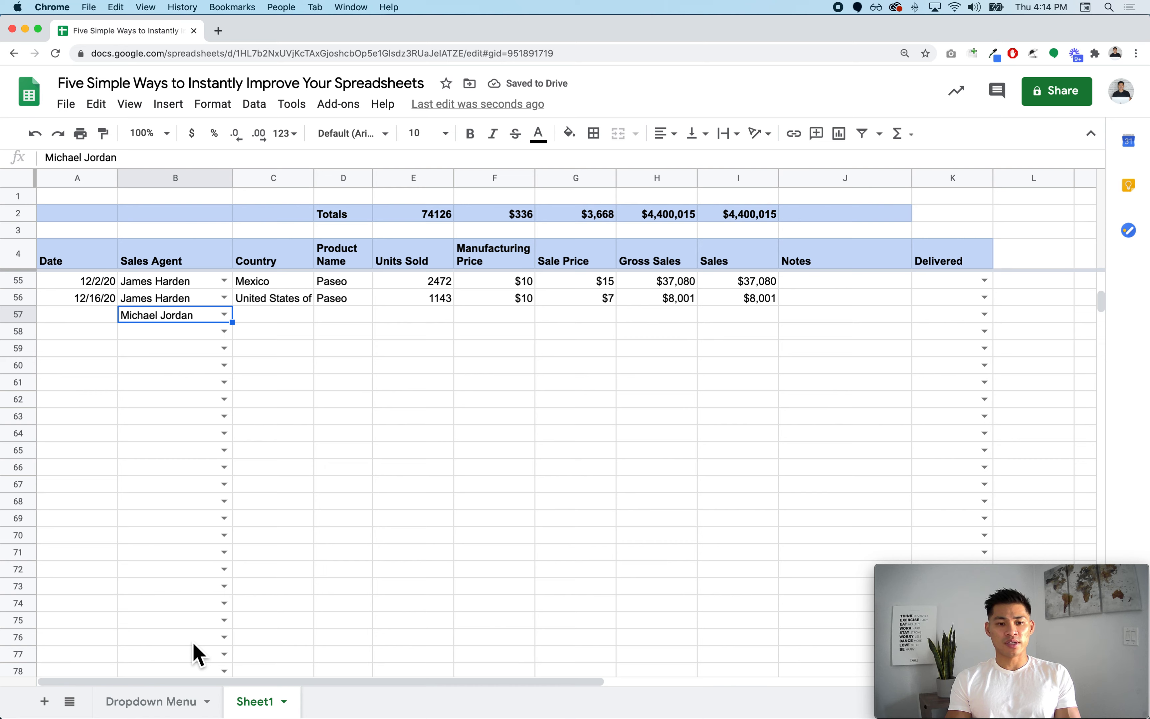
{"action": "left_click", "coordinate": [985, 281]}
{"action": "left_click", "coordinate": [654, 468]}
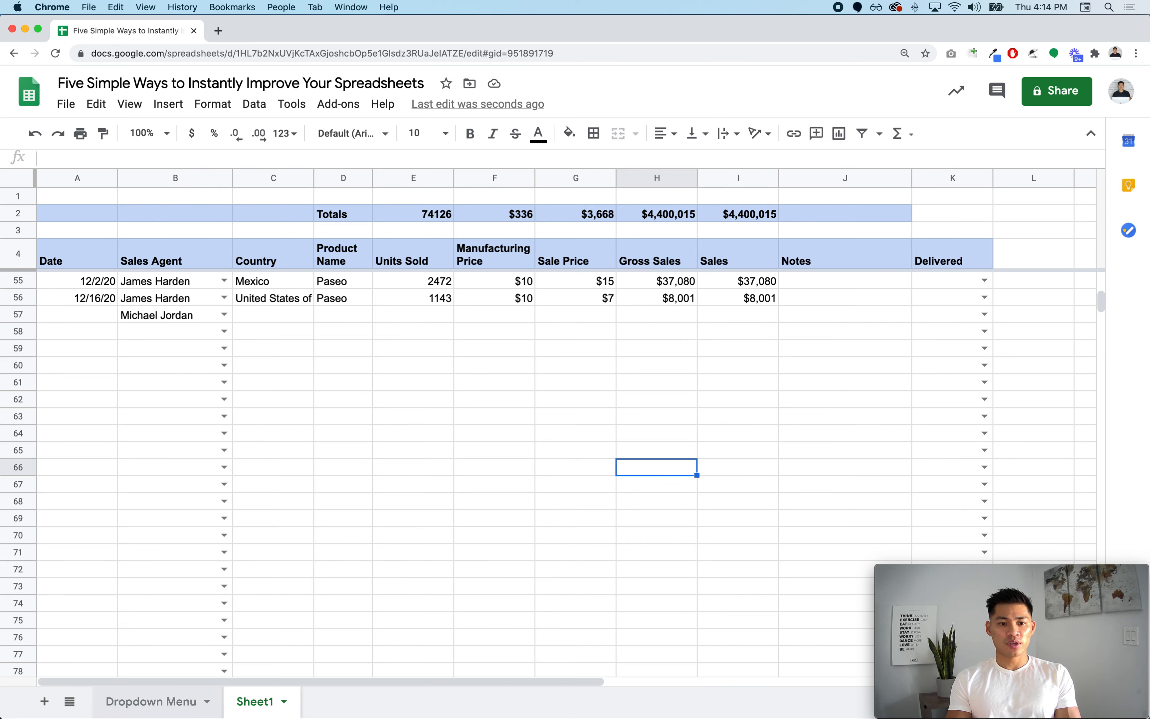
{"action": "left_click", "coordinate": [190, 713]}
{"action": "left_click", "coordinate": [102, 283]}
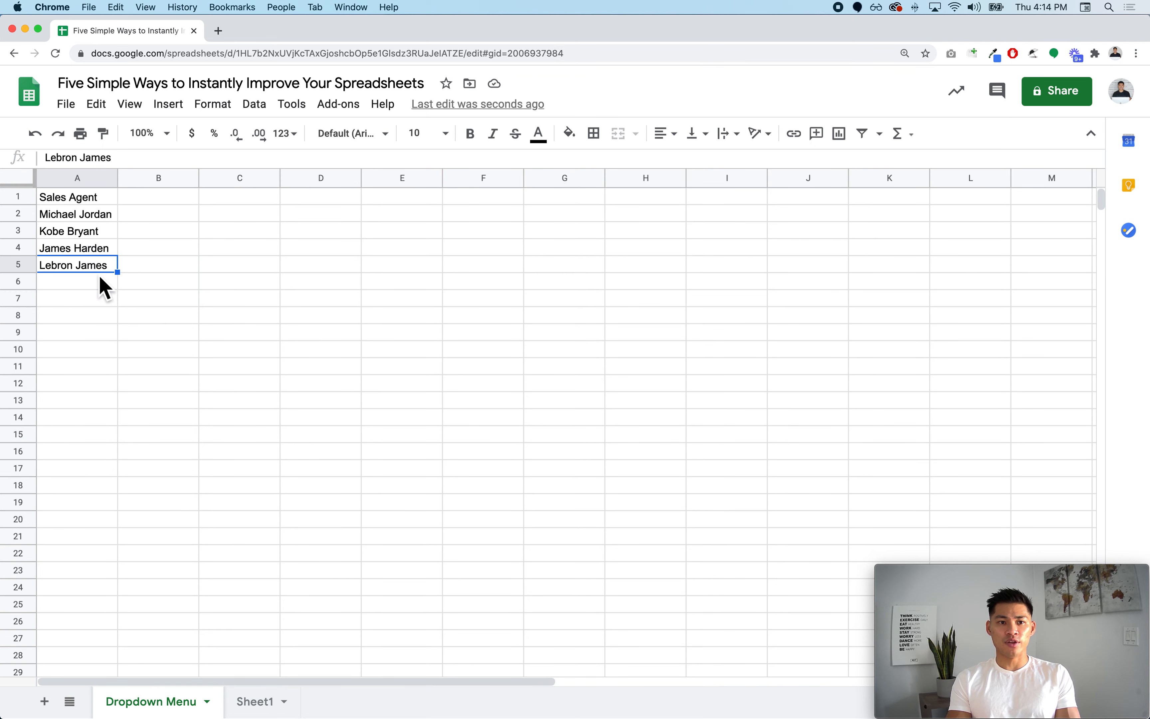
{"action": "key", "text": "Return"}
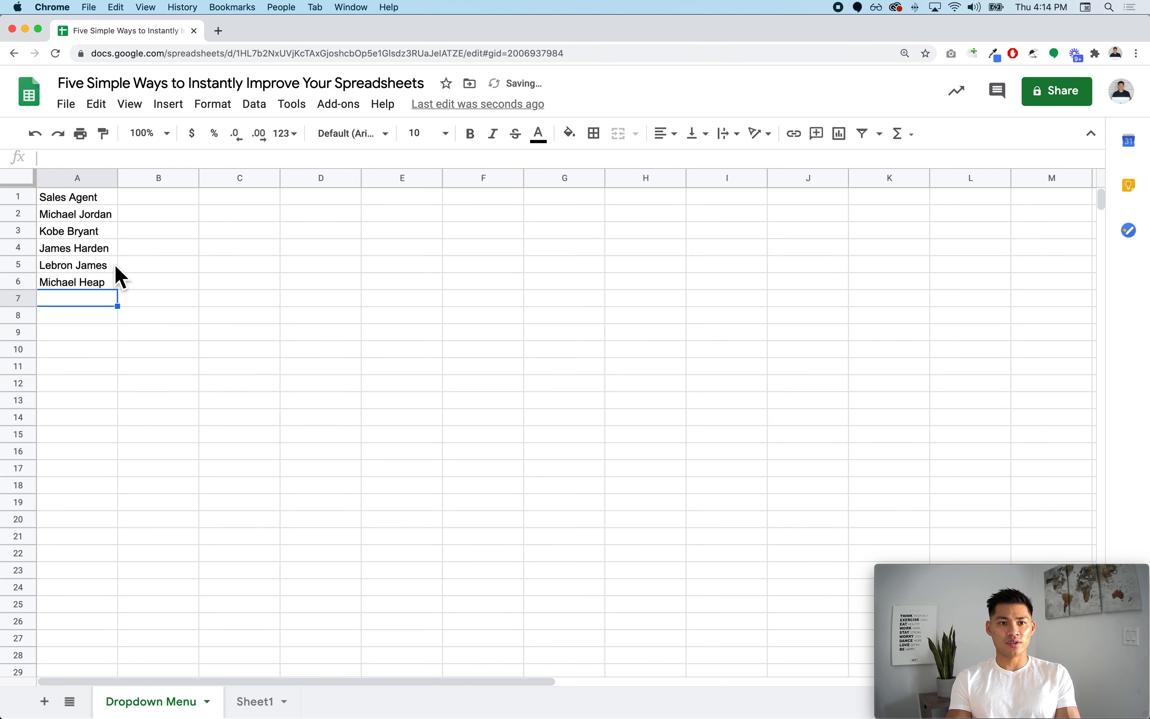
- Make the Sales Agent header in A1 bold
{"action": "left_click", "coordinate": [56, 202]}
{"action": "key", "text": "super+b"}
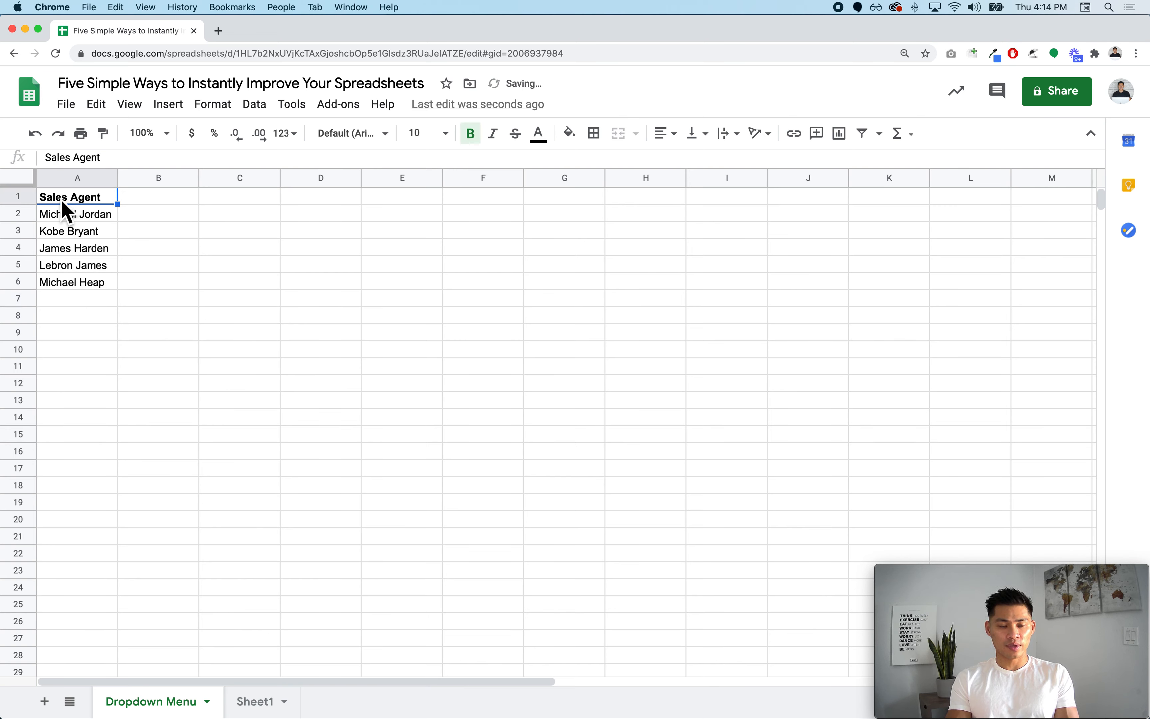
{"action": "left_click", "coordinate": [123, 504]}
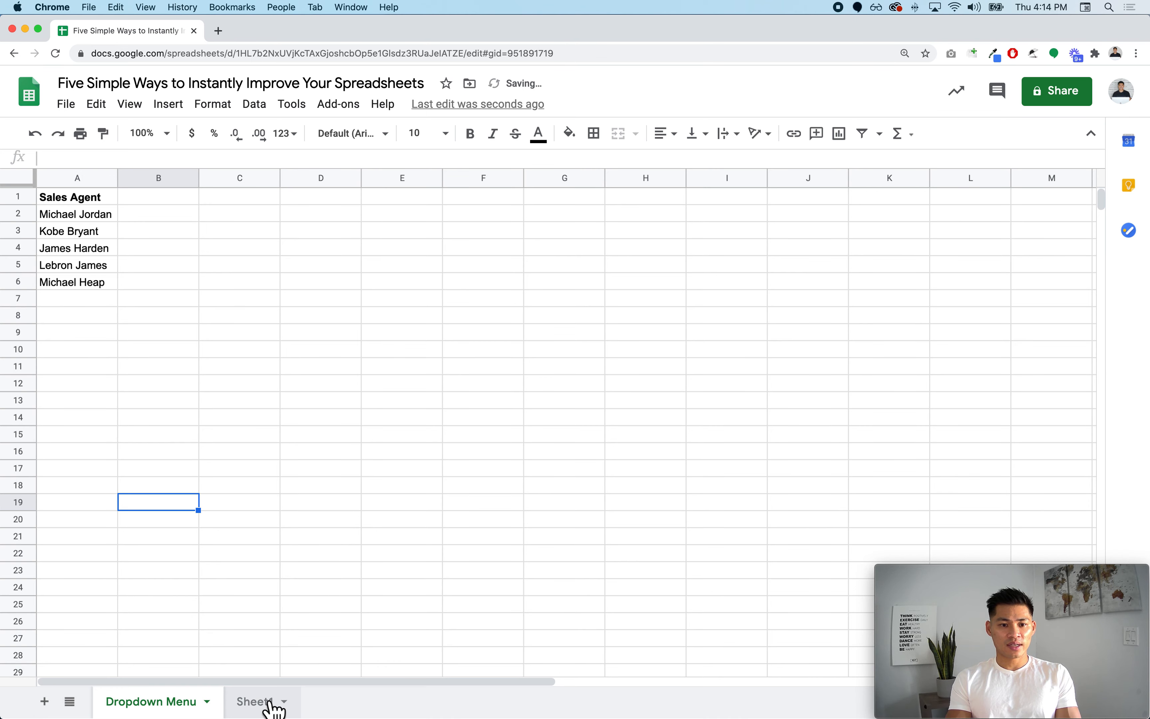
- Confirm the B58 dropdown lists the new agent, then clear the Michael Jordan entry from B57
{"action": "left_click", "coordinate": [259, 702]}
{"action": "left_click", "coordinate": [224, 331]}
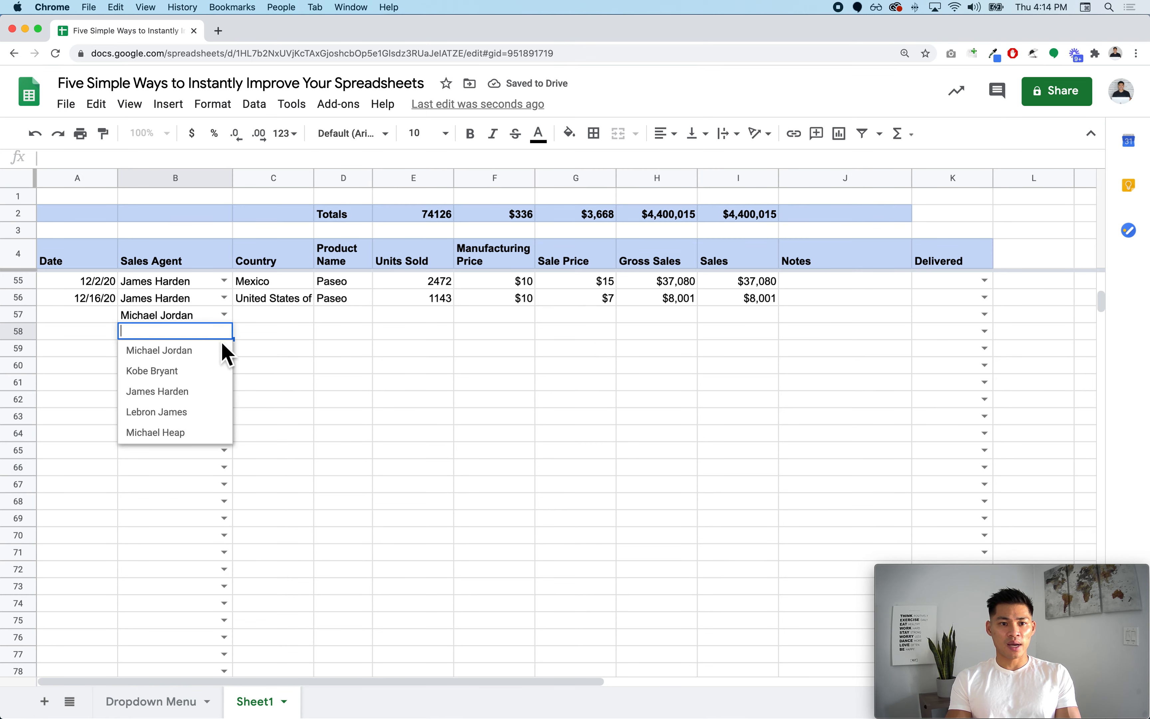
{"action": "left_click", "coordinate": [190, 701]}
{"action": "left_click", "coordinate": [110, 305]}
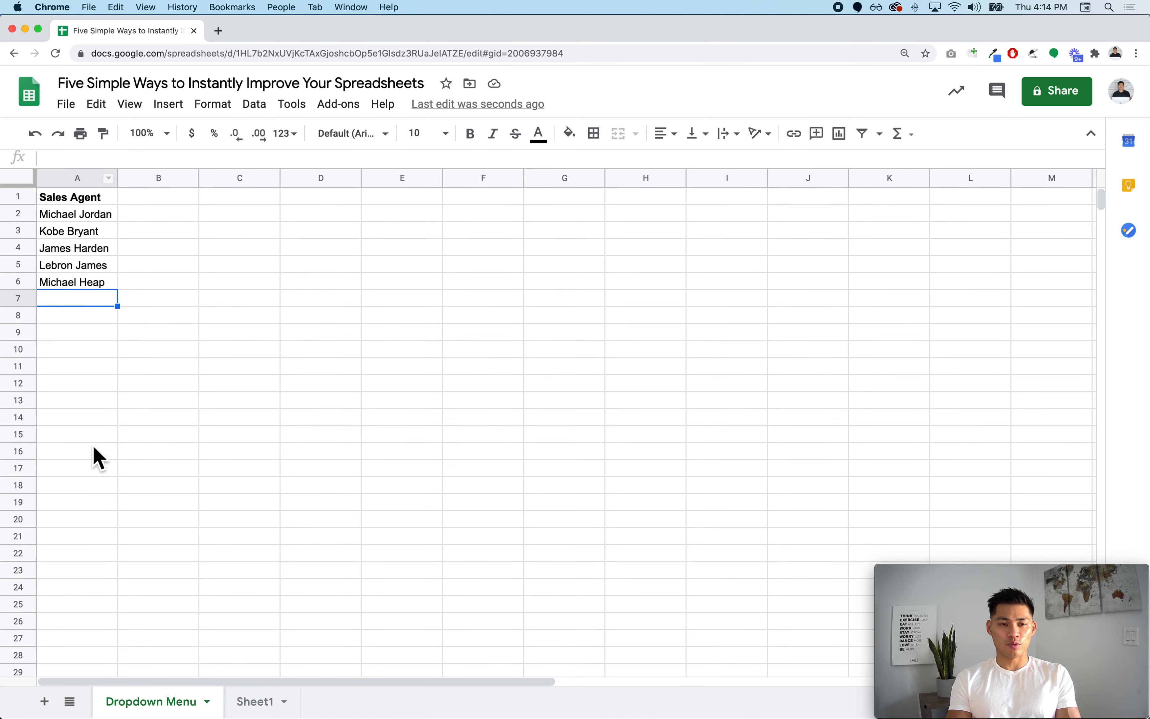
{"action": "left_click", "coordinate": [258, 702]}
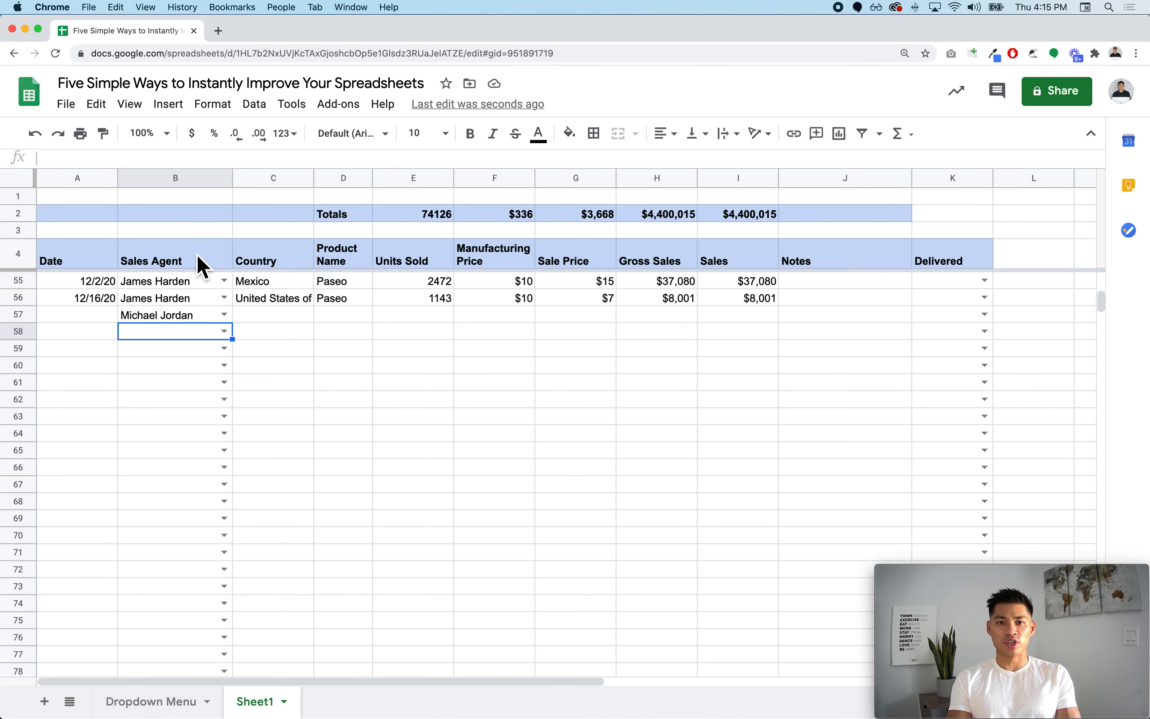
{"action": "left_click", "coordinate": [198, 320]}
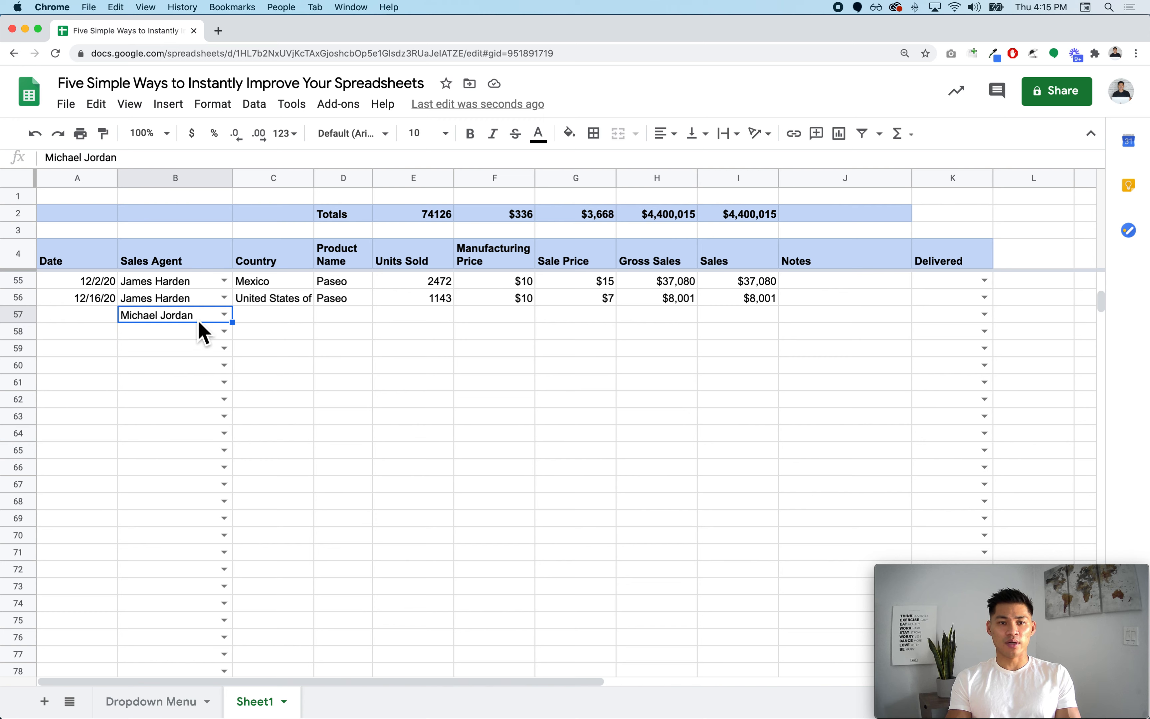
{"action": "type", "text": "\\"}
{"action": "key", "text": "Escape"}
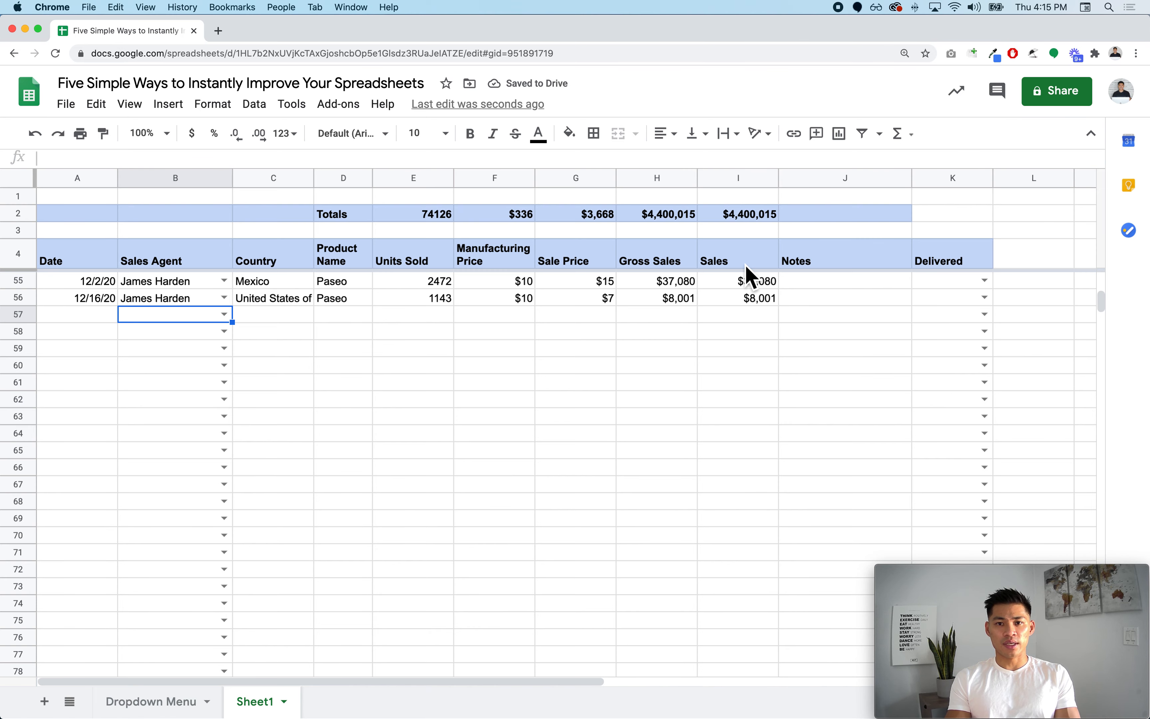
- Select the Notes cells down to row 13 and review J9 and J5's 'Delivered on Jan 22'
{"action": "left_click_drag", "start_coordinate": [833, 254], "coordinate": [845, 423]}
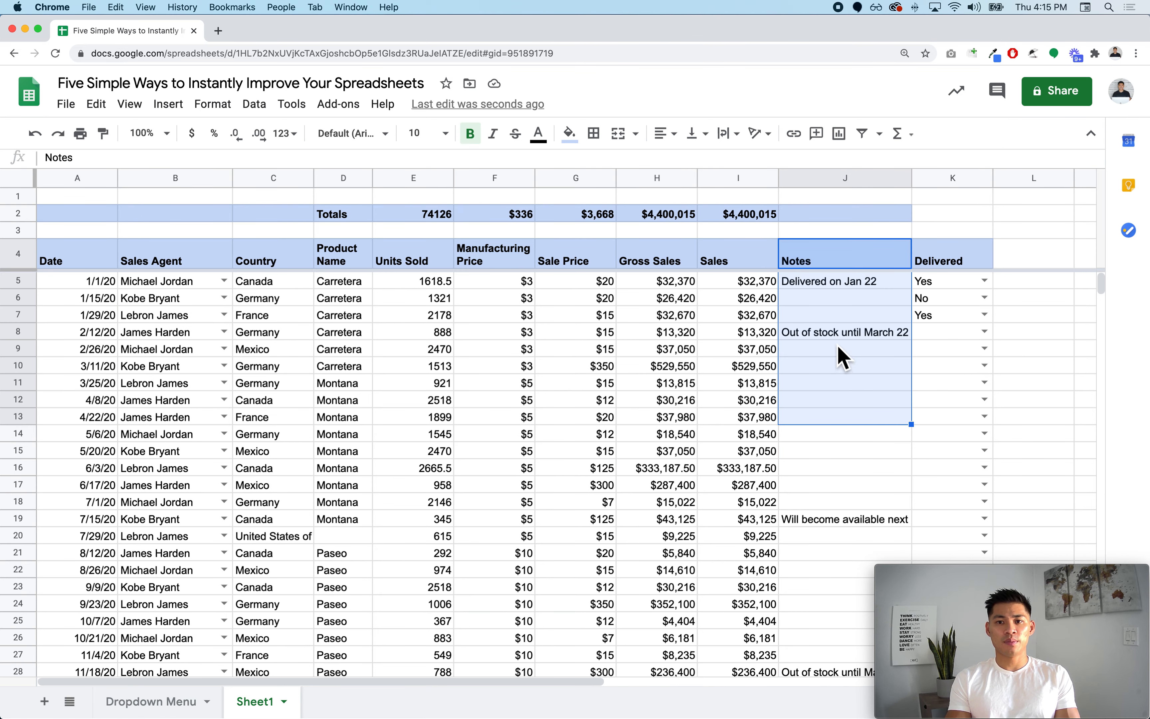
{"action": "left_click", "coordinate": [838, 348]}
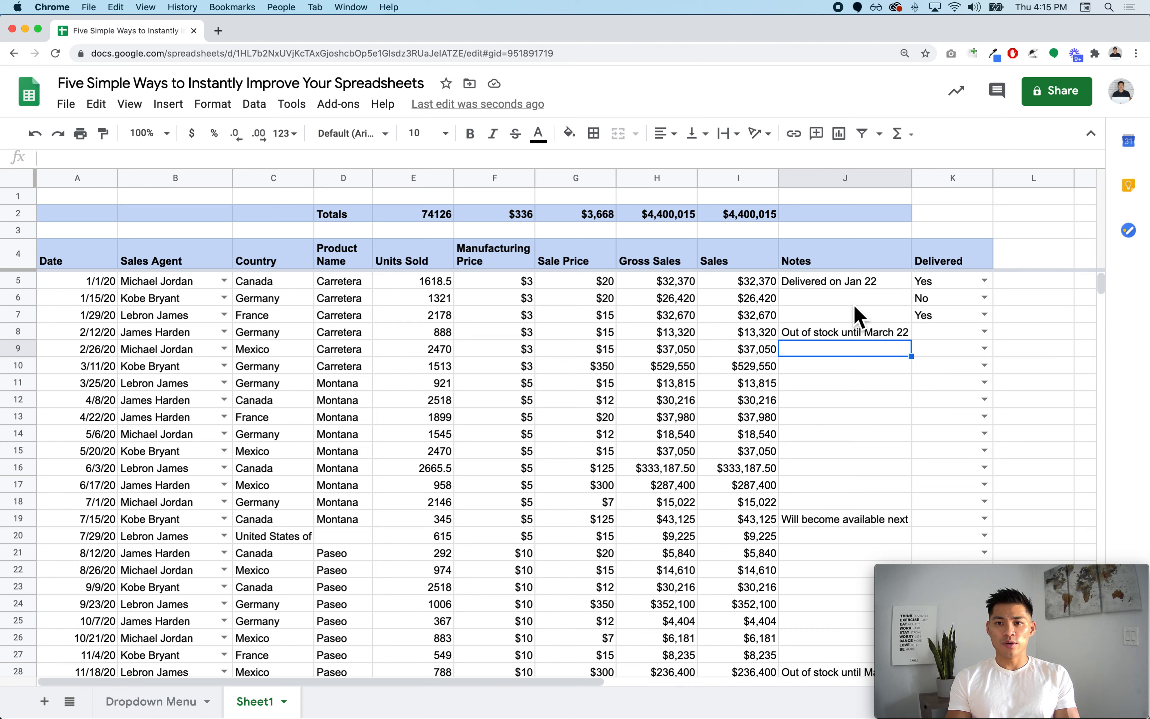
{"action": "left_click", "coordinate": [873, 283]}
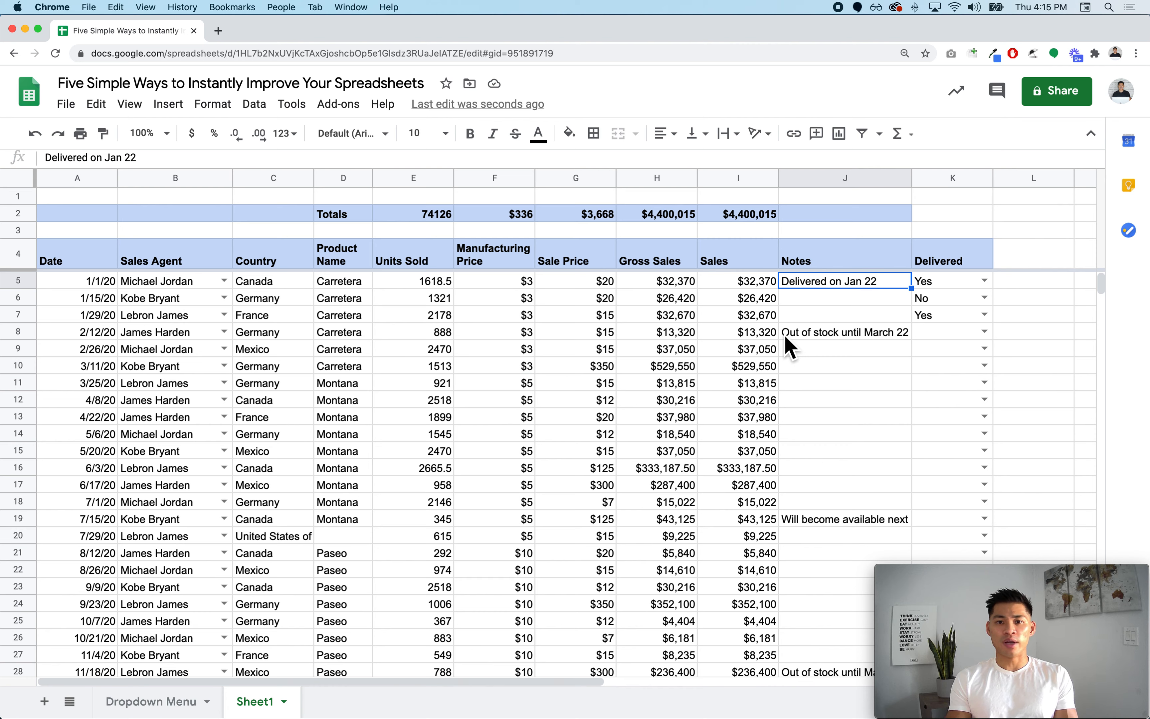
- Add the comment 'Delivered on Jan 22' to cell J5
{"action": "right_click", "coordinate": [843, 288]}
{"action": "left_click", "coordinate": [761, 367]}
{"action": "scroll", "coordinate": [761, 367], "scroll_direction": "right", "scroll_amount": 5}
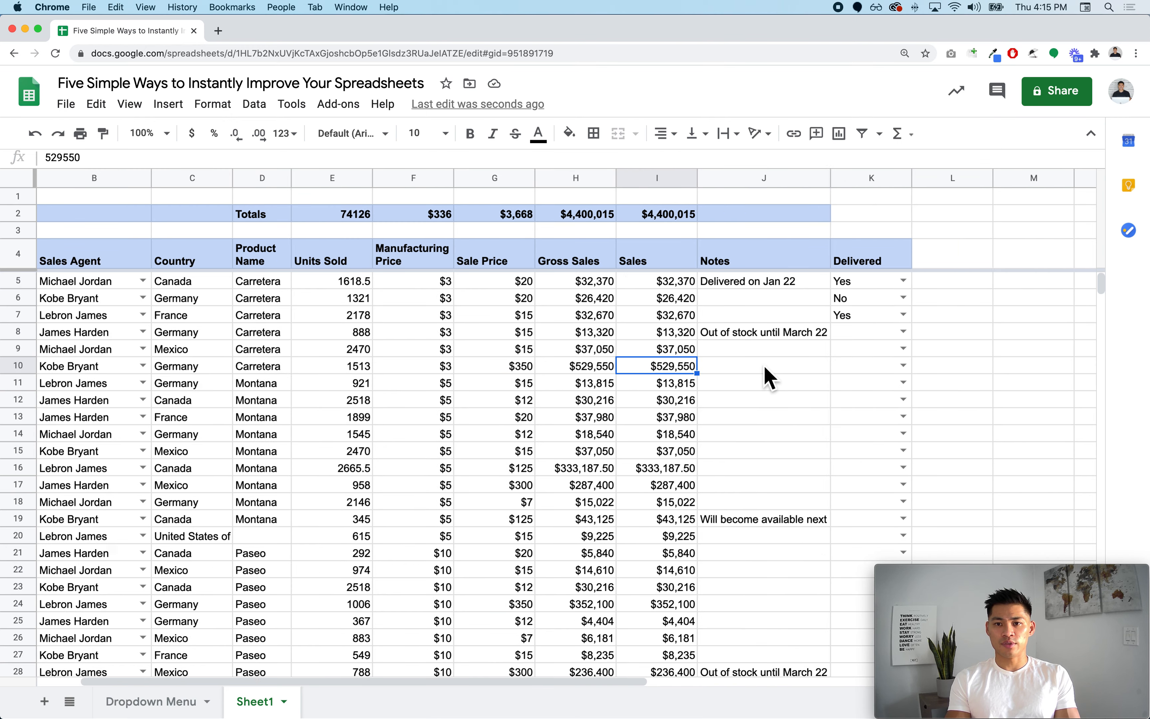
{"action": "left_click", "coordinate": [544, 283]}
{"action": "right_click", "coordinate": [542, 283]}
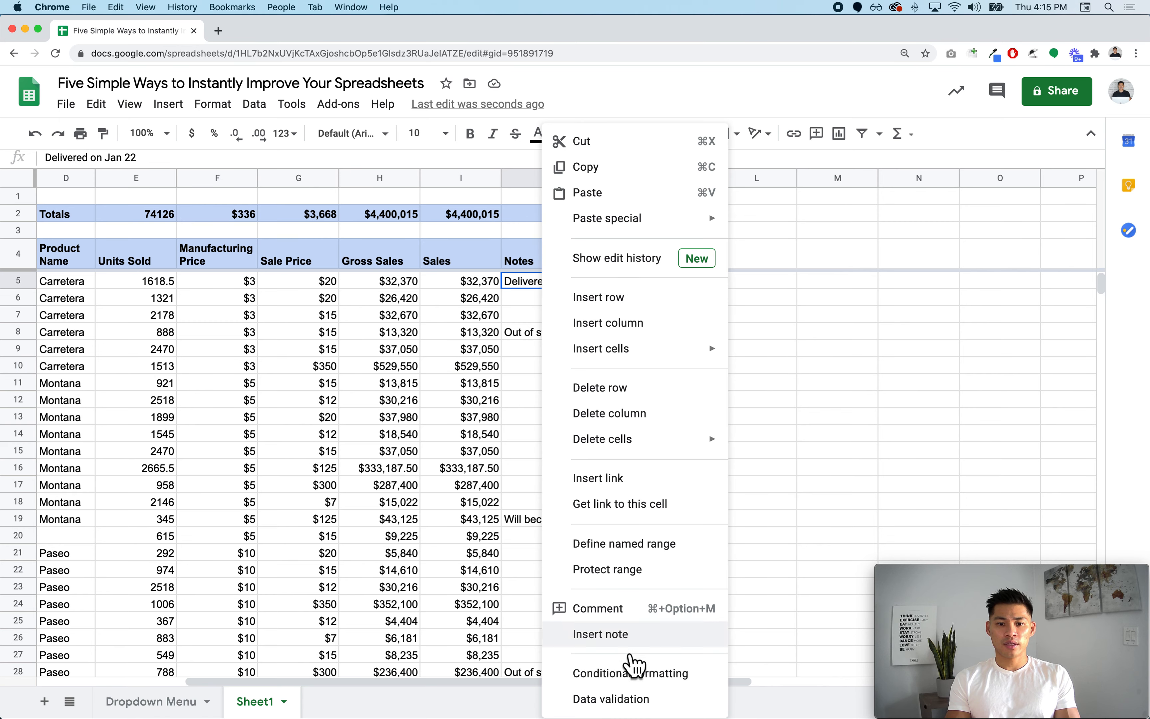
{"action": "left_click", "coordinate": [632, 611]}
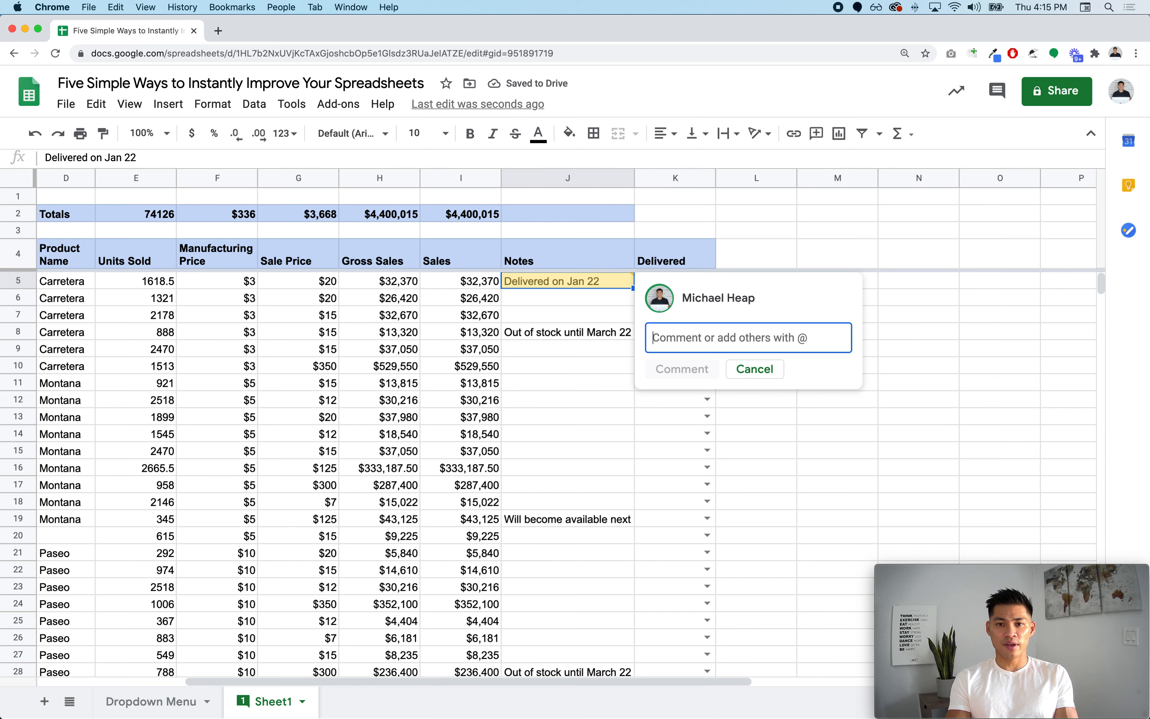
{"action": "type", "text": "Comment on J"}
{"action": "key", "text": "BackSpace"}
{"action": "key", "text": "BackSpace"}
{"action": "key", "text": "BackSpace"}
{"action": "key", "text": "BackSpace"}
{"action": "key", "text": "BackSpace"}
{"action": "key", "text": "BackSpace"}
{"action": "key", "text": "BackSpace"}
{"action": "key", "text": "BackSpace"}
{"action": "key", "text": "BackSpace"}
{"action": "key", "text": "BackSpace"}
{"action": "key", "text": "BackSpace"}
{"action": "key", "text": "BackSpace"}
{"action": "type", "text": "Delivered on Jan 22"}
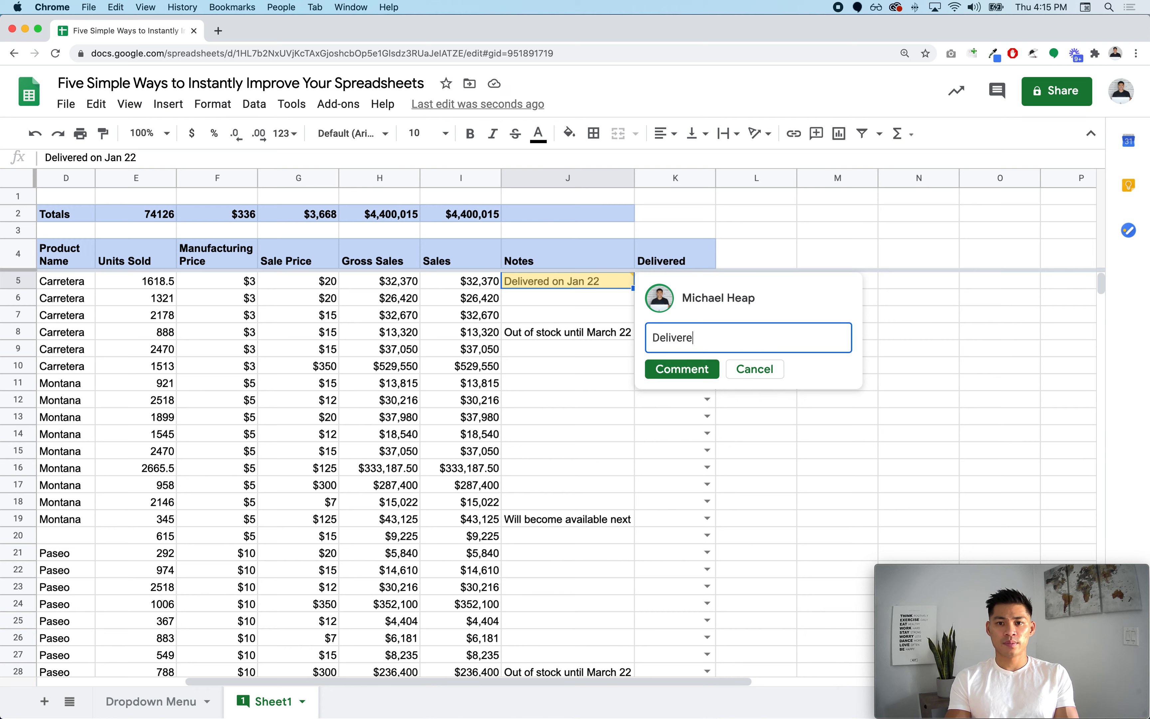
{"action": "left_click", "coordinate": [699, 376]}
- Delete the note text from cell J5, leaving only the comment
{"action": "left_click", "coordinate": [613, 300]}
{"action": "key", "text": "Up"}
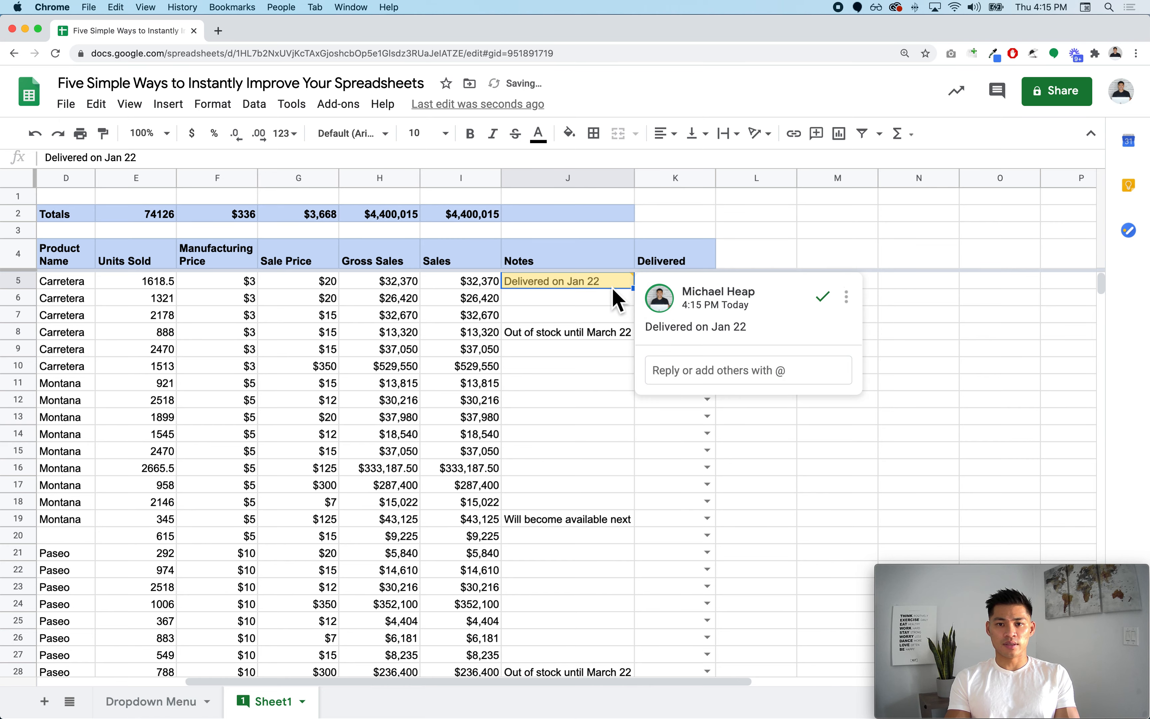
{"action": "key", "text": "Delete"}
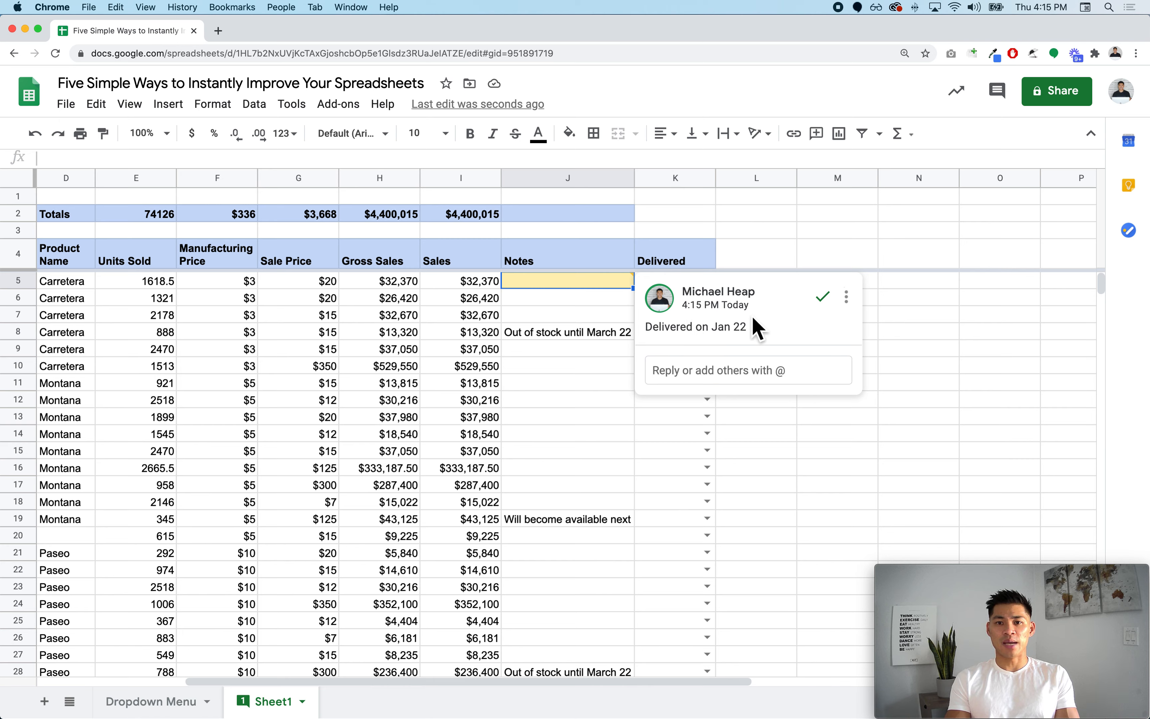
- Reply 'Confirmed delivery Jan 25' to J5's comment thread
{"action": "left_click", "coordinate": [749, 376]}
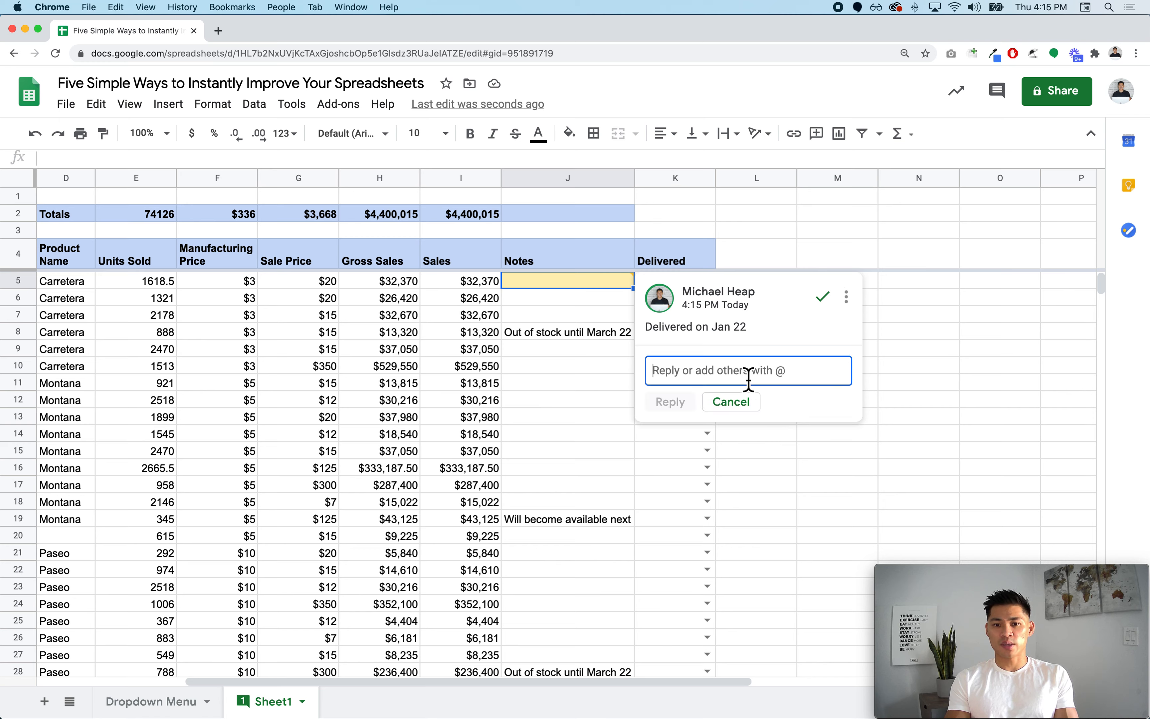
{"action": "type", "text": "Confirmed delivery Jan 25"}
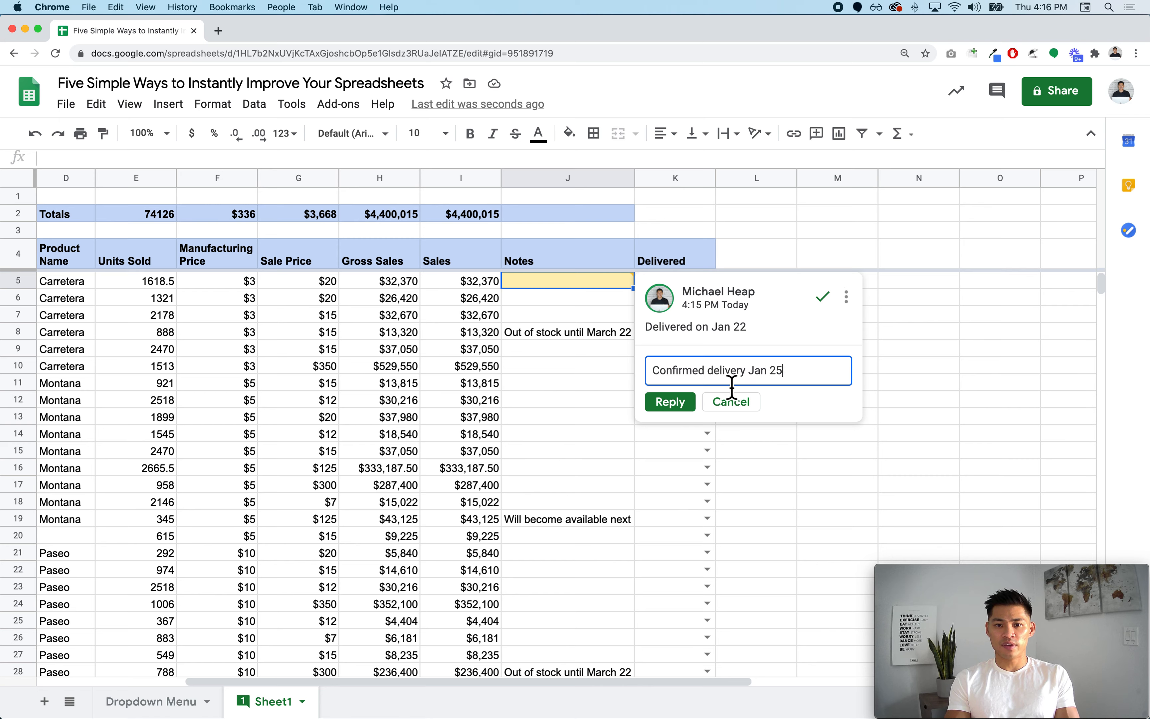
{"action": "left_click", "coordinate": [690, 403]}
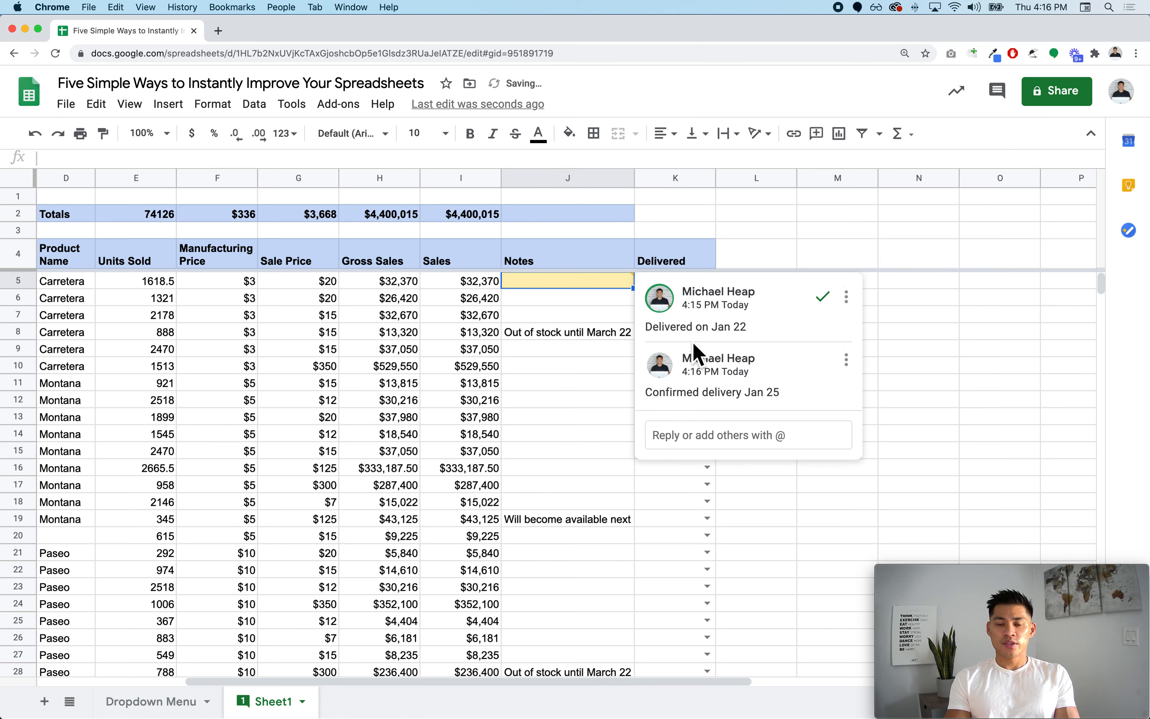
{"action": "left_click", "coordinate": [600, 338]}
{"action": "left_click", "coordinate": [611, 284]}
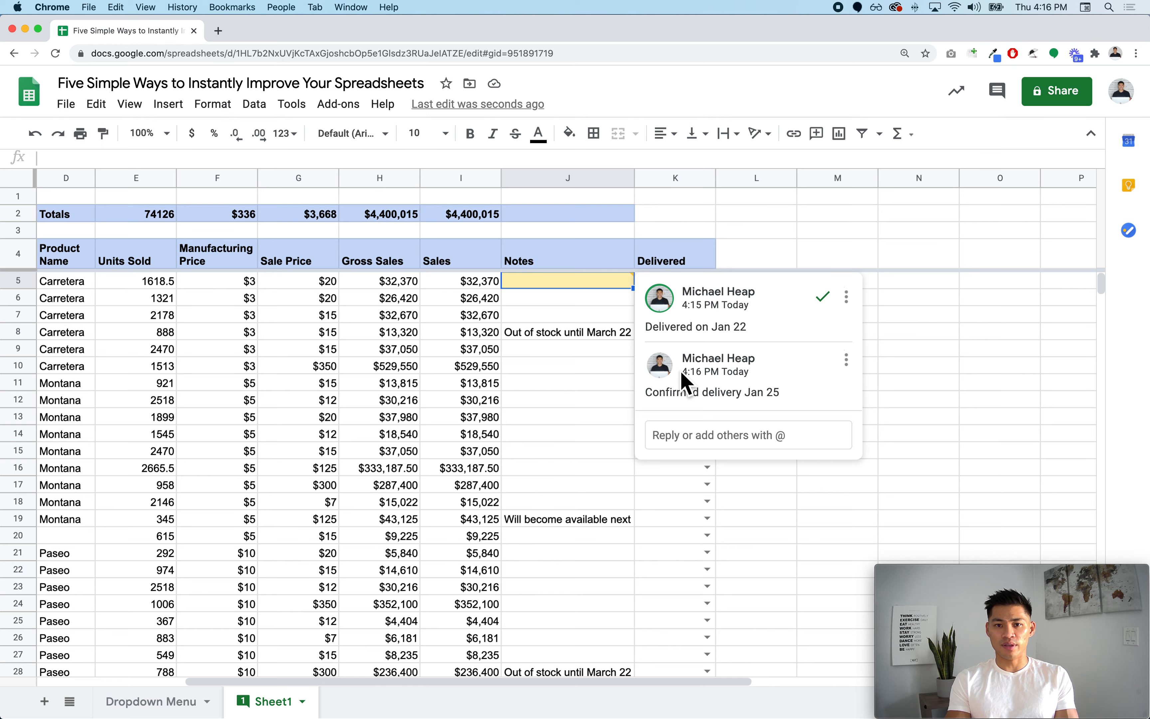
{"action": "left_click", "coordinate": [584, 285]}
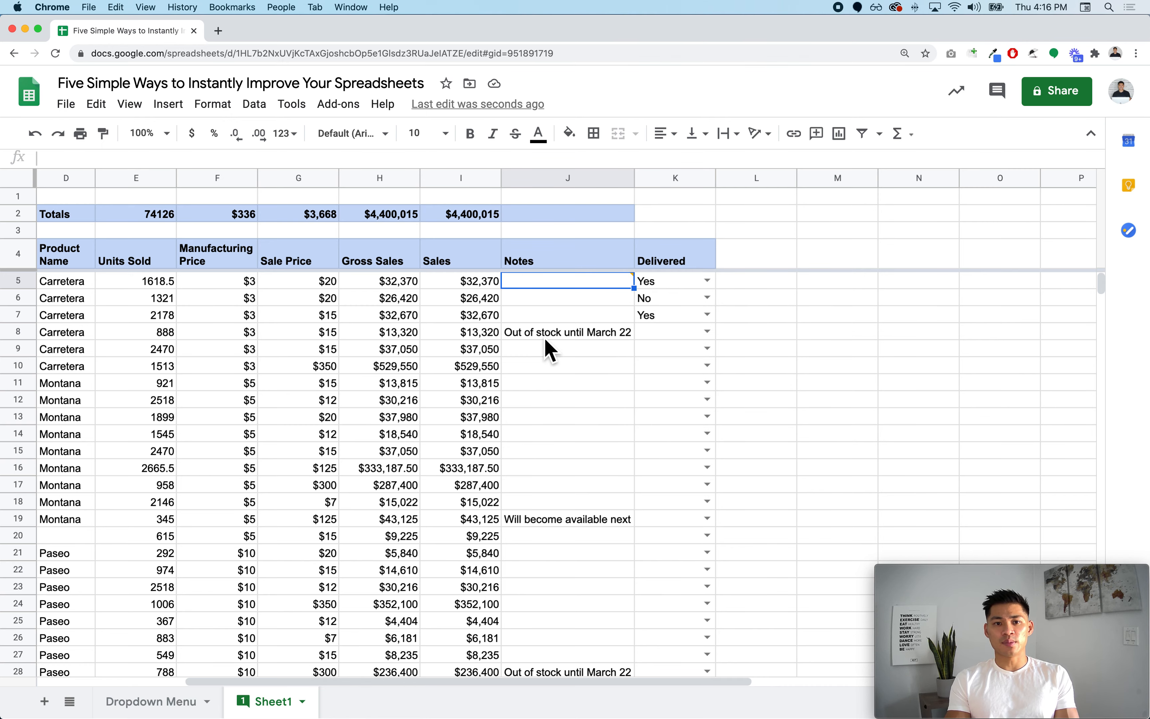
- Comment 'What happened here?' on the Units Sold value 1321 in E6
{"action": "scroll", "coordinate": [545, 337], "scroll_direction": "left", "scroll_amount": 5}
{"action": "right_click", "coordinate": [416, 300]}
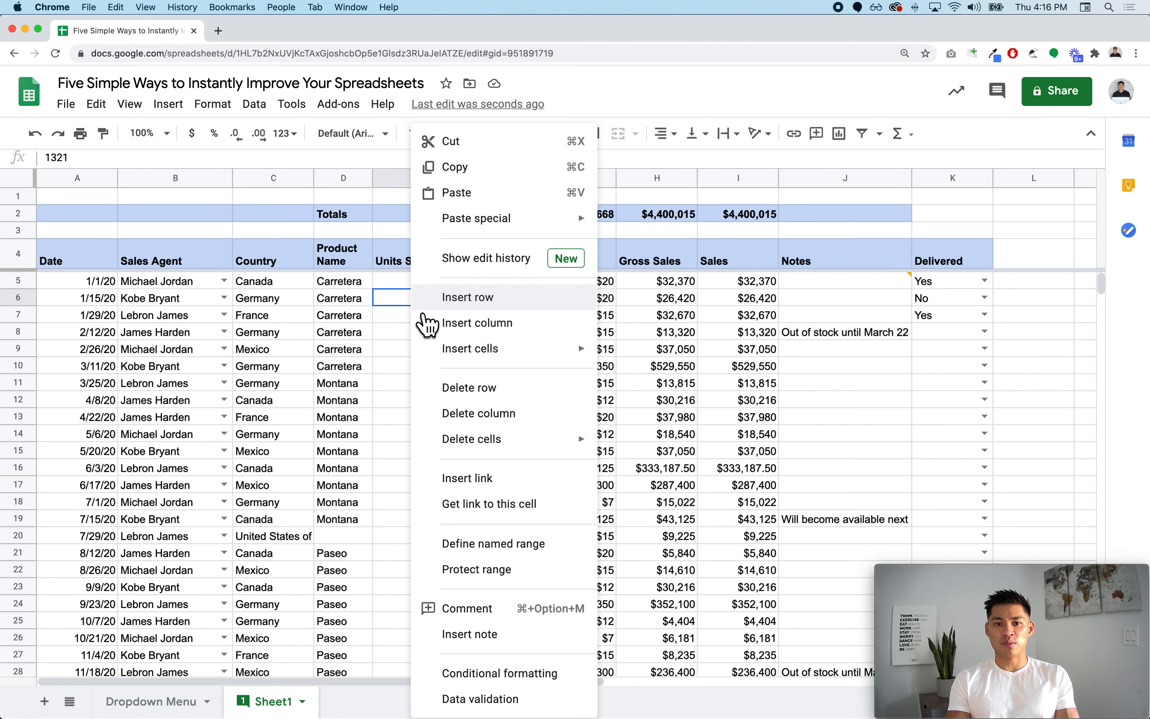
{"action": "left_click", "coordinate": [501, 611]}
{"action": "type", "text": "What happe"}
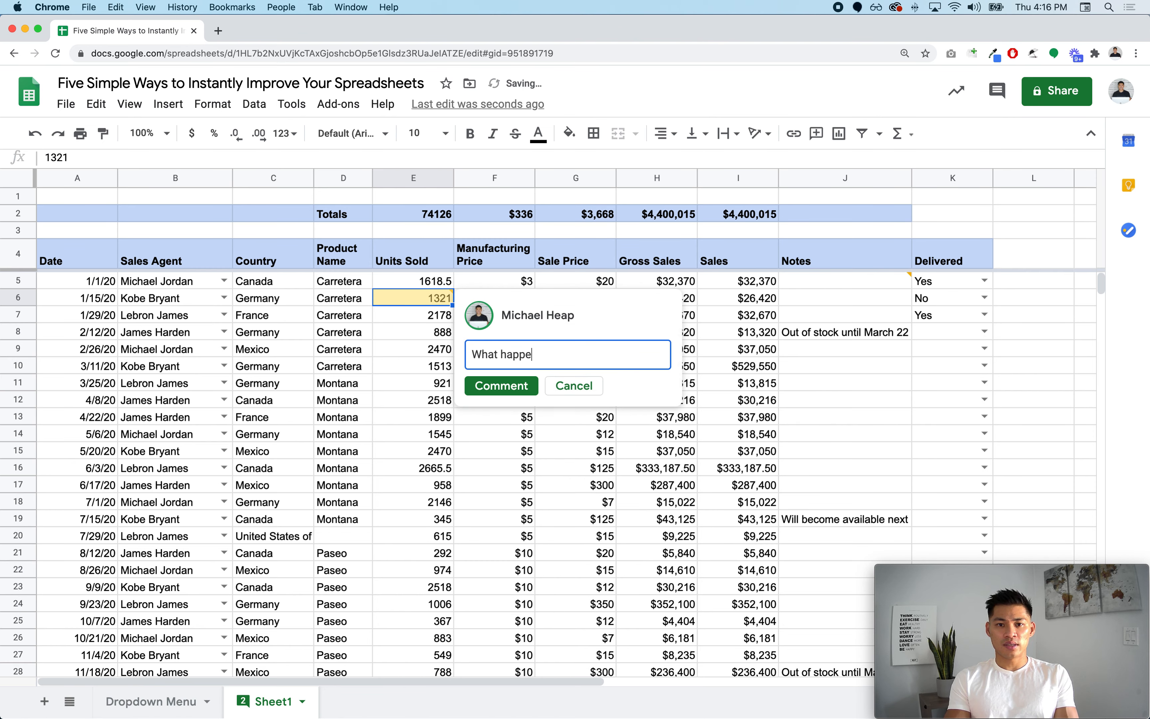
{"action": "type", "text": "ned here?"}
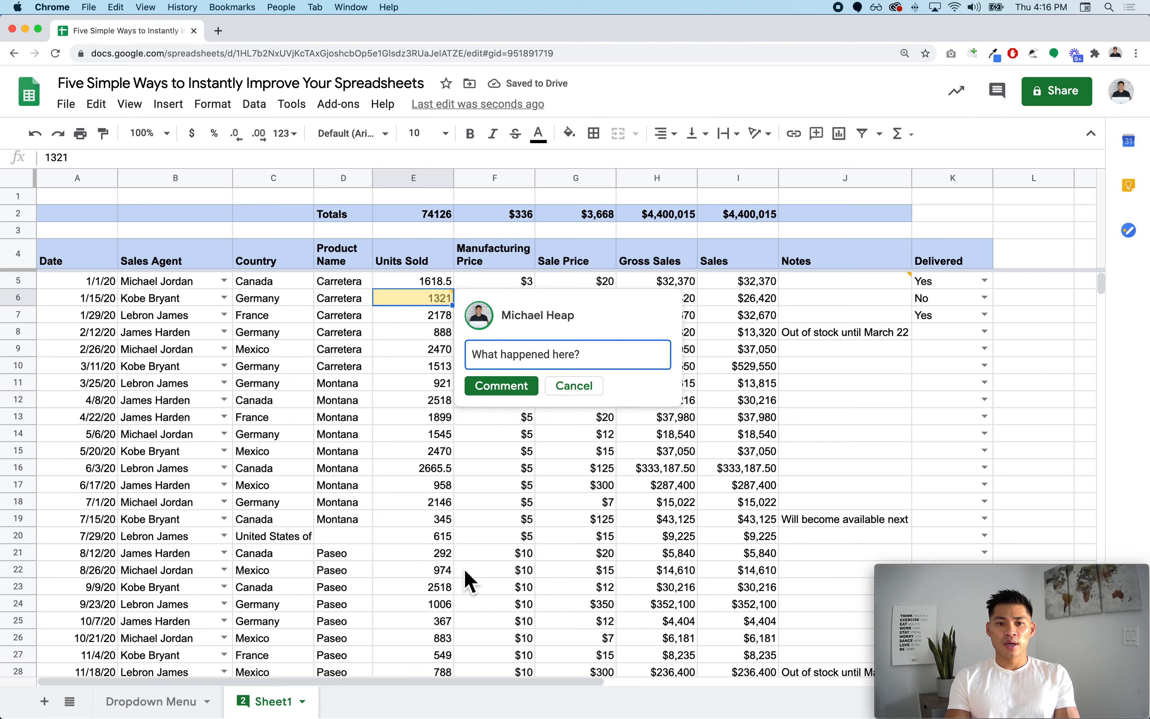
{"action": "left_click", "coordinate": [504, 390]}
{"action": "left_click", "coordinate": [489, 435]}
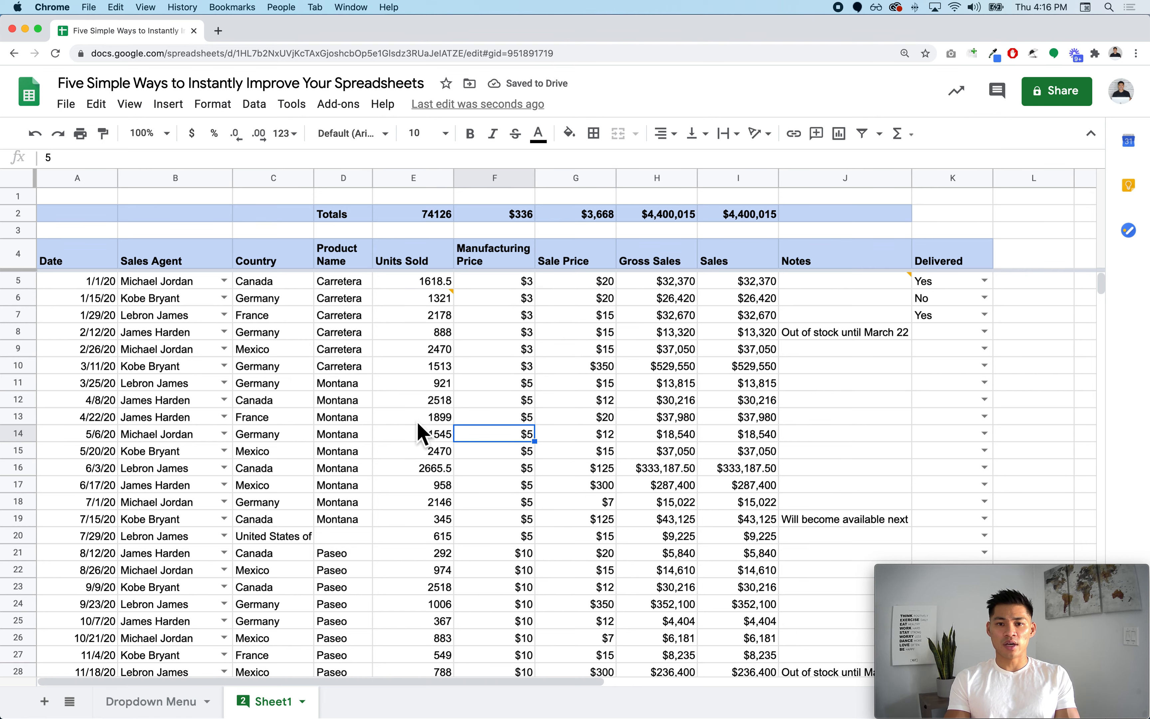
- Review J5's comment thread, then select the Units Sold value 1513
{"action": "scroll", "coordinate": [418, 425], "scroll_direction": "down", "scroll_amount": 7}
{"action": "scroll", "coordinate": [419, 431], "scroll_direction": "up", "scroll_amount": 7}
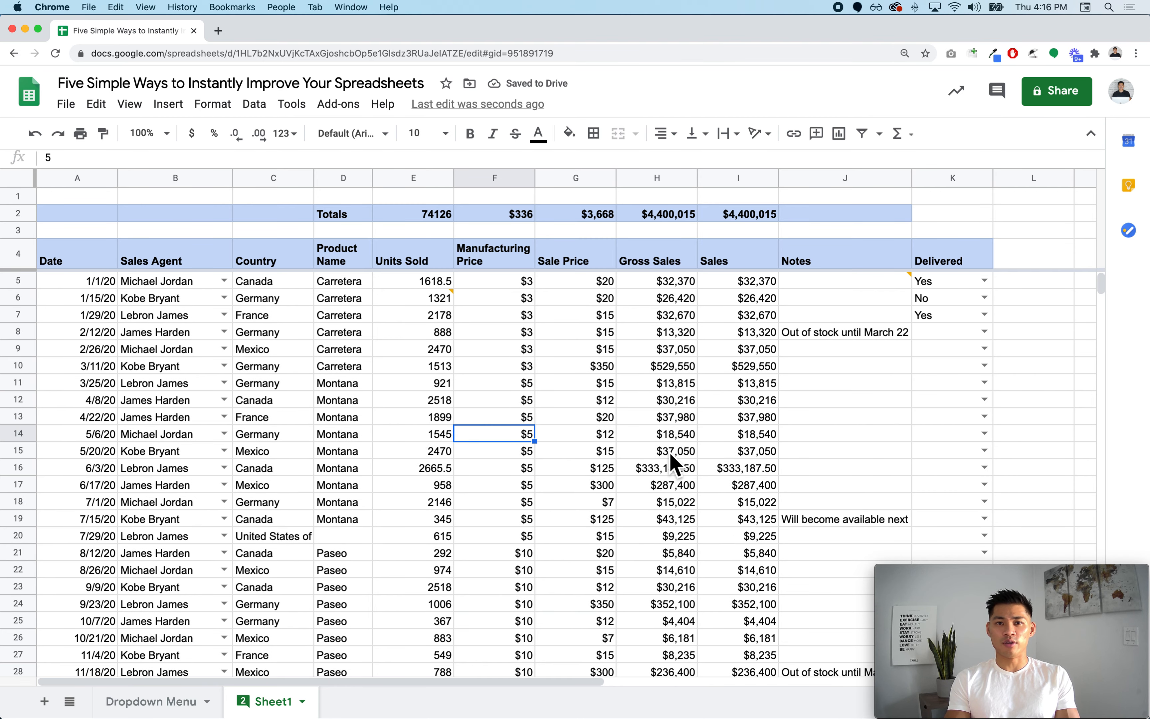
{"action": "scroll", "coordinate": [624, 470], "scroll_direction": "down", "scroll_amount": 2}
{"action": "scroll", "coordinate": [626, 471], "scroll_direction": "up", "scroll_amount": 2}
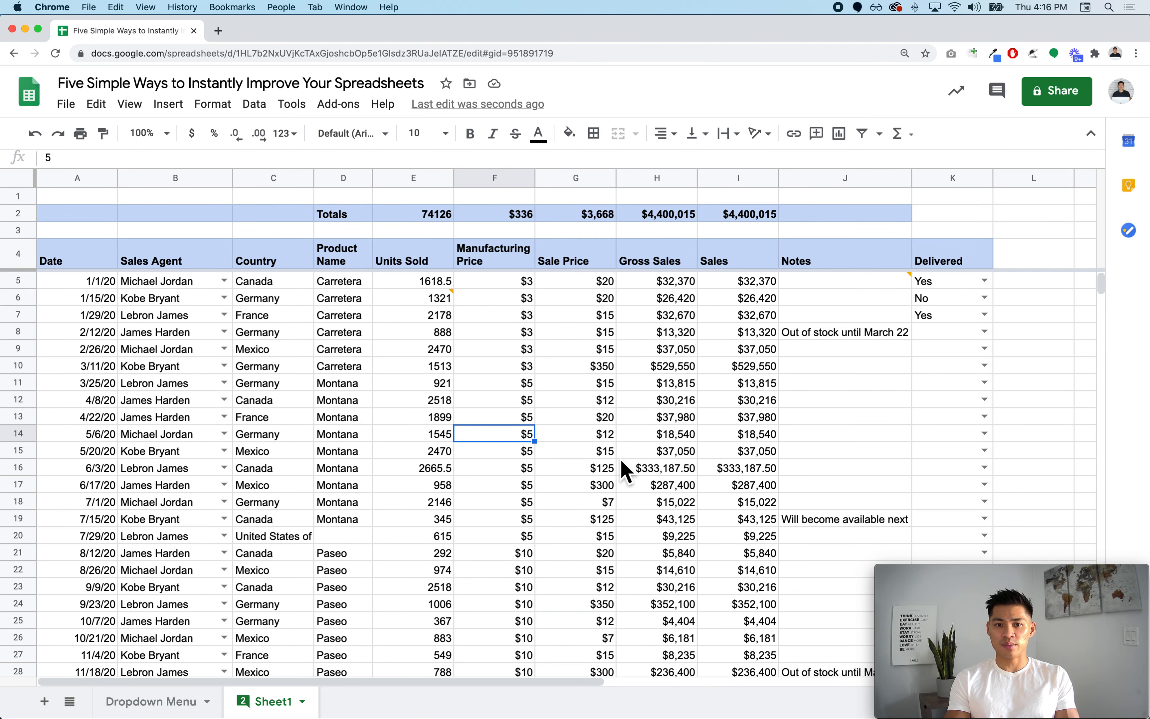
{"action": "mouse_move", "coordinate": [816, 294]}
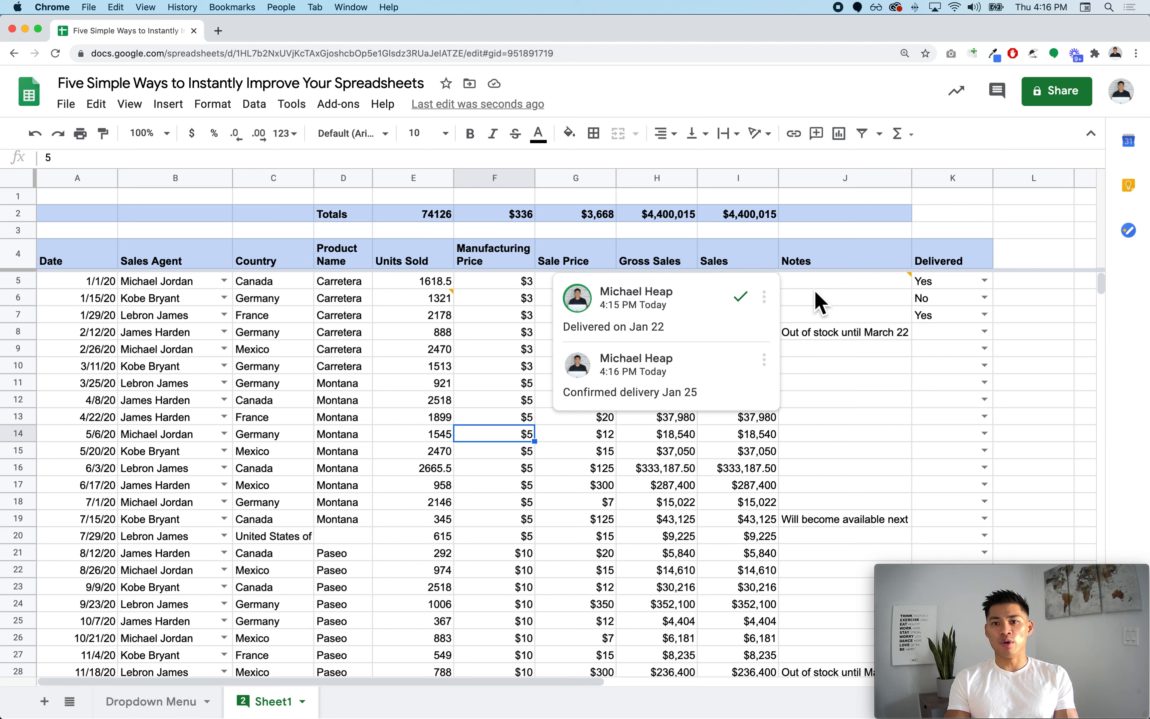
{"action": "left_click", "coordinate": [815, 290]}
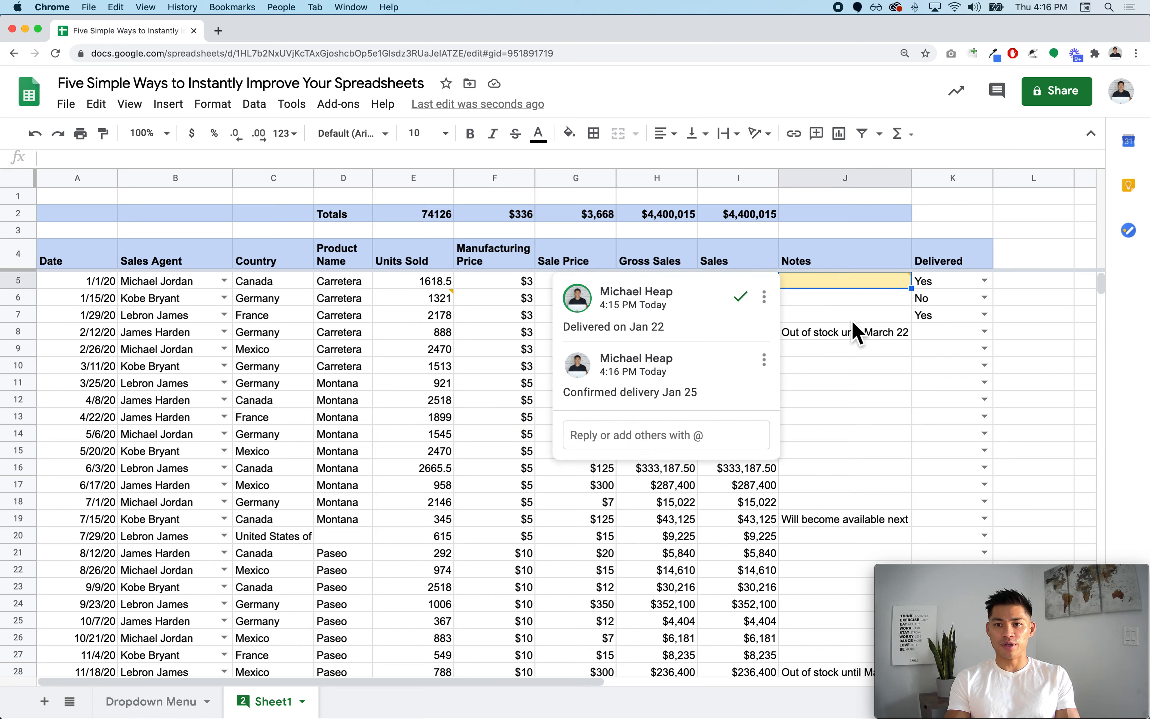
{"action": "left_click", "coordinate": [862, 332]}
{"action": "left_click", "coordinate": [412, 369]}
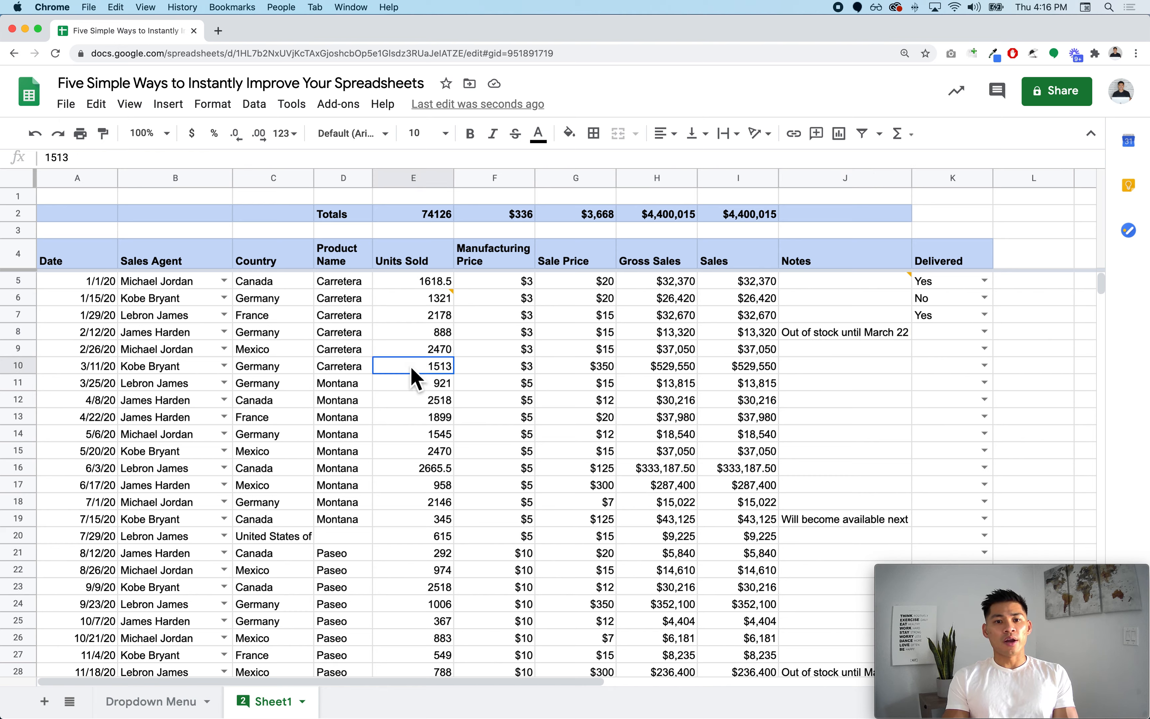